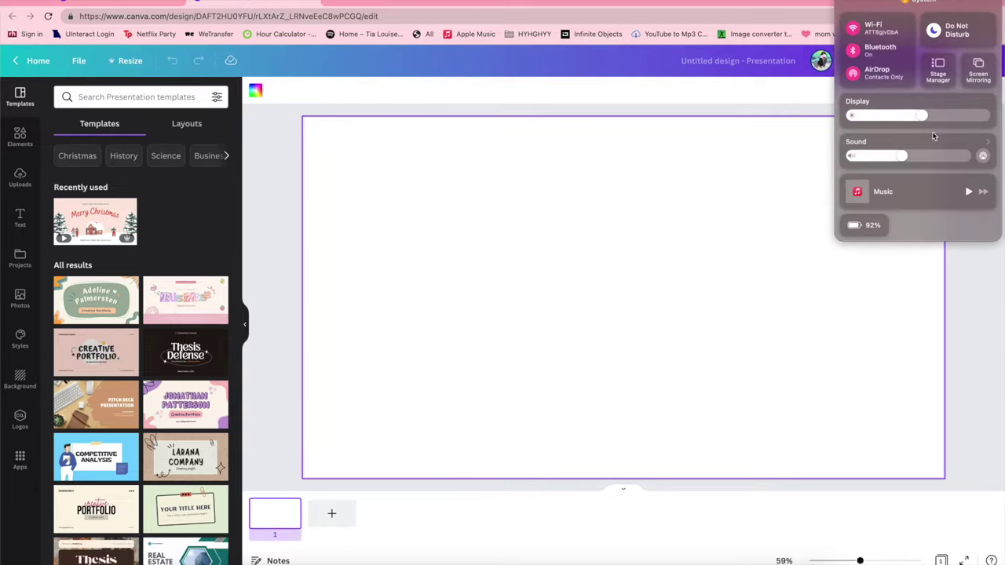
# - Set the Mac display brightness to maximum from Control Center
pyautogui.moveTo(923, 124); pyautogui.dragTo(993, 112)
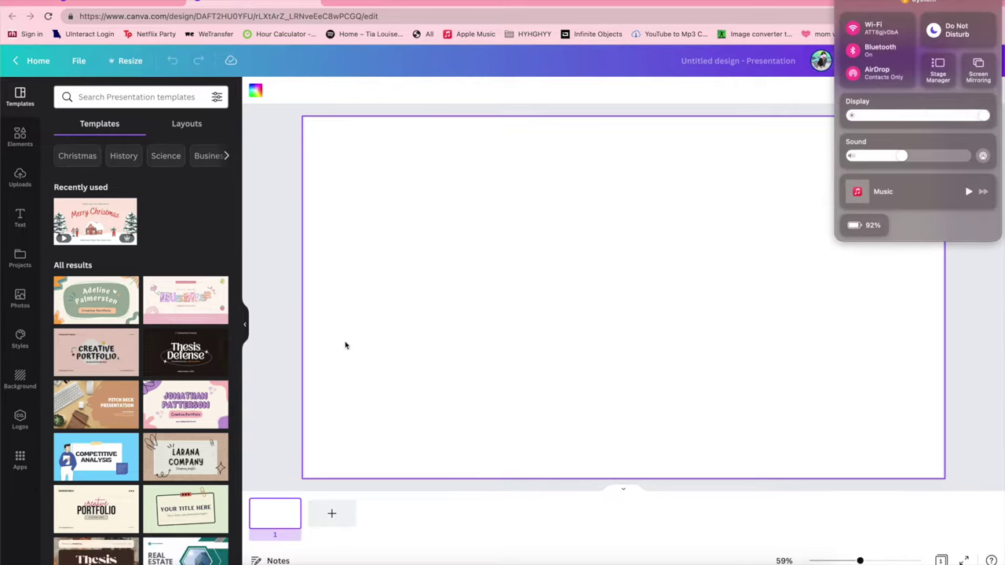
pyautogui.click(142, 99)
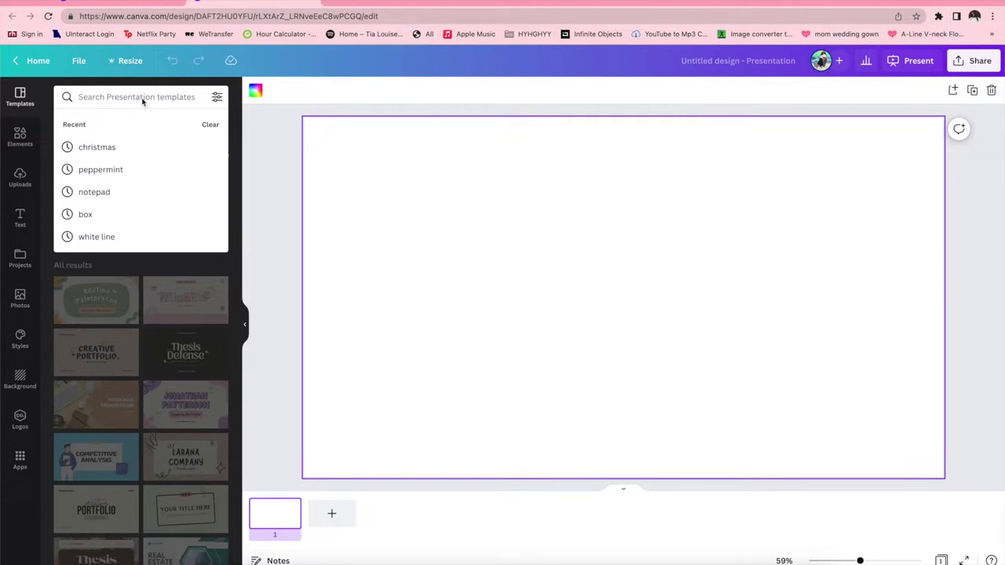
# - Search templates for 'christmas' and open the Peach Orange and Green Christmas Scene template
pyautogui.write('christmas')
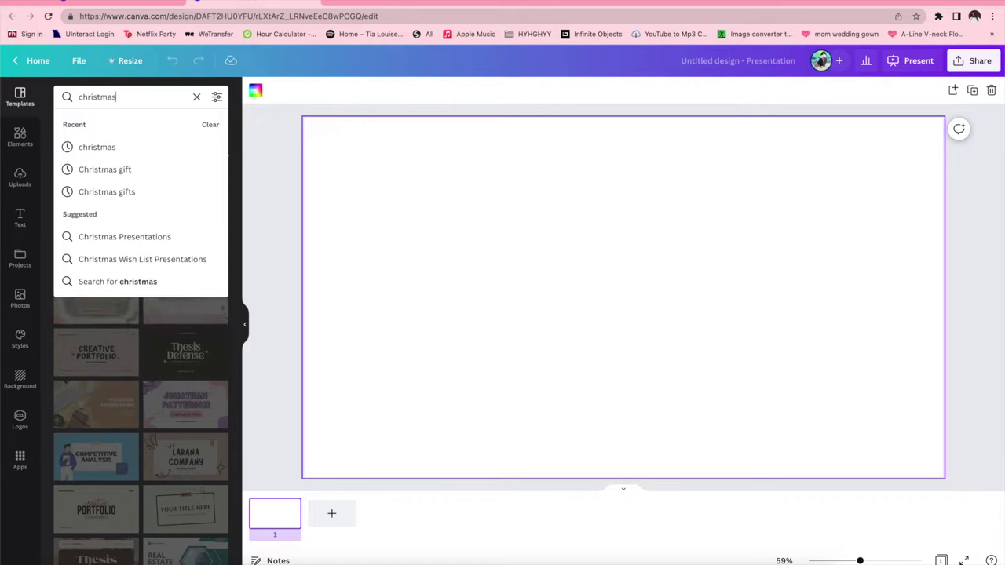
pyautogui.press('Return')
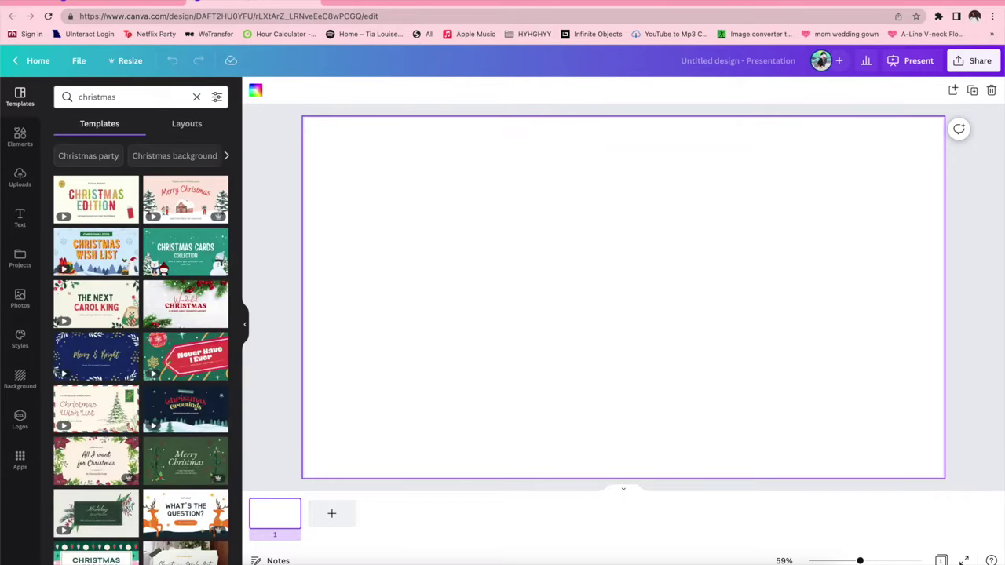
pyautogui.scroll(-5, 86, 408)
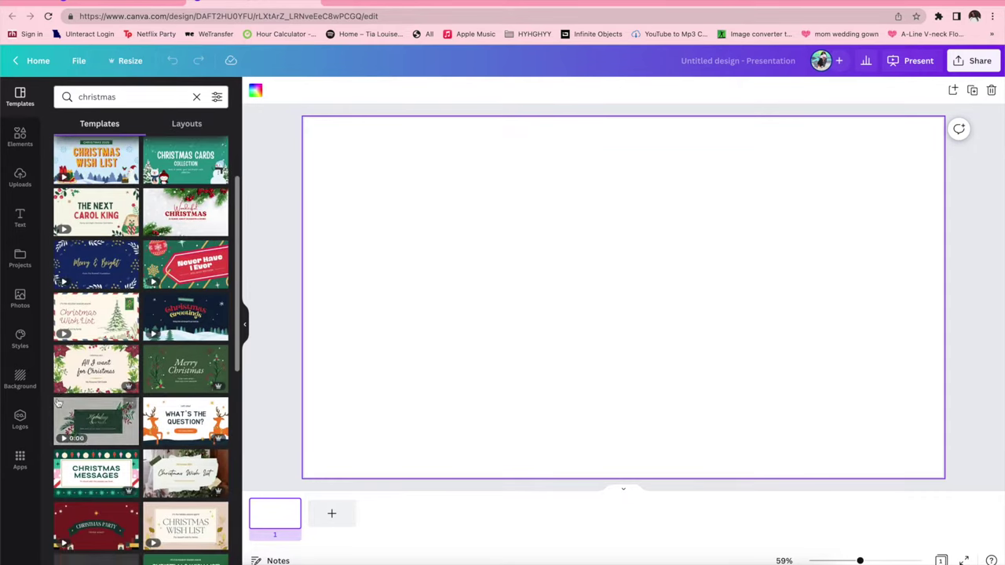
pyautogui.scroll(-5, 150, 435)
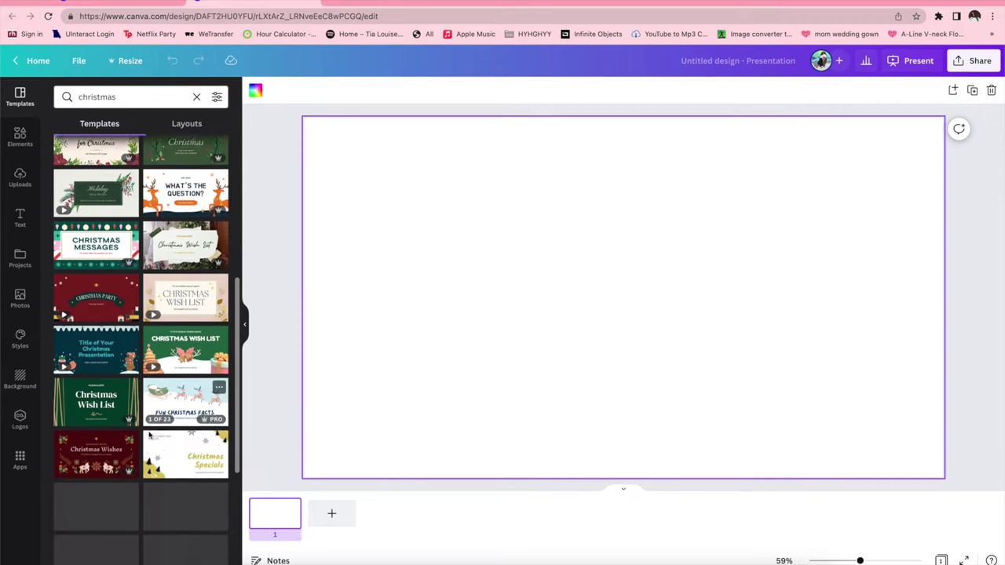
pyautogui.scroll(-2, 150, 434)
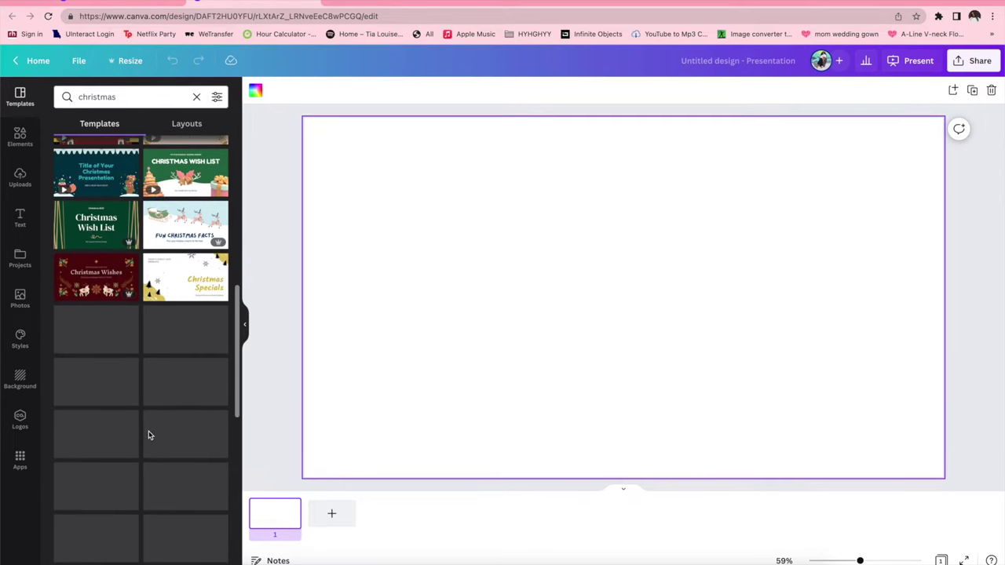
pyautogui.scroll(-2, 150, 435)
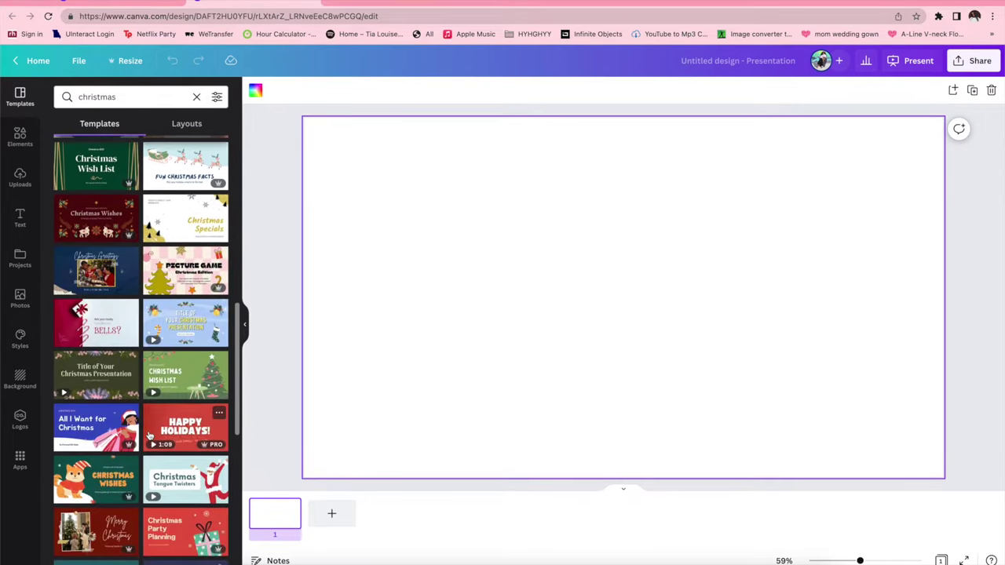
pyautogui.scroll(-3, 150, 436)
pyautogui.scroll(-1, 150, 435)
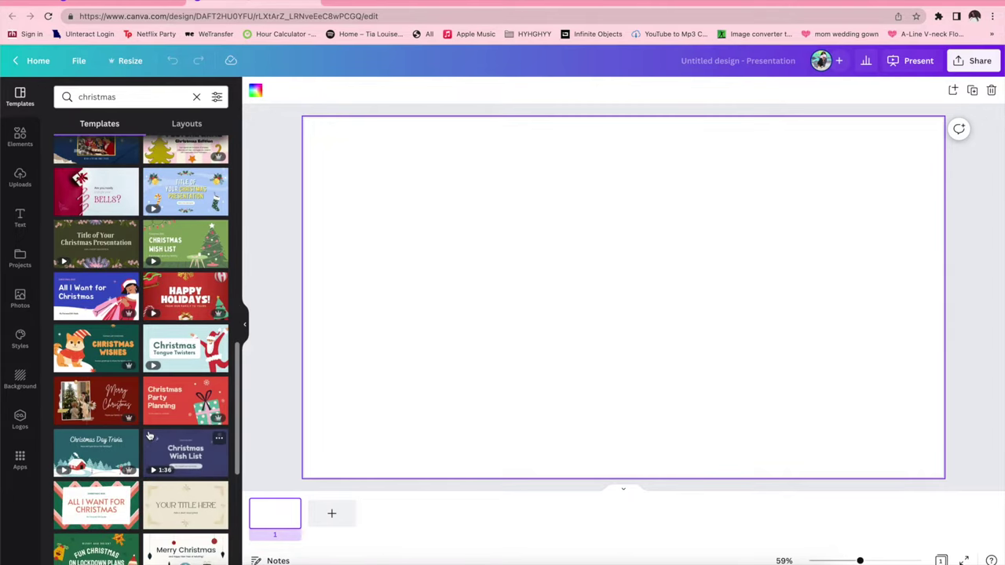
pyautogui.scroll(-2, 149, 435)
pyautogui.scroll(-4, 149, 435)
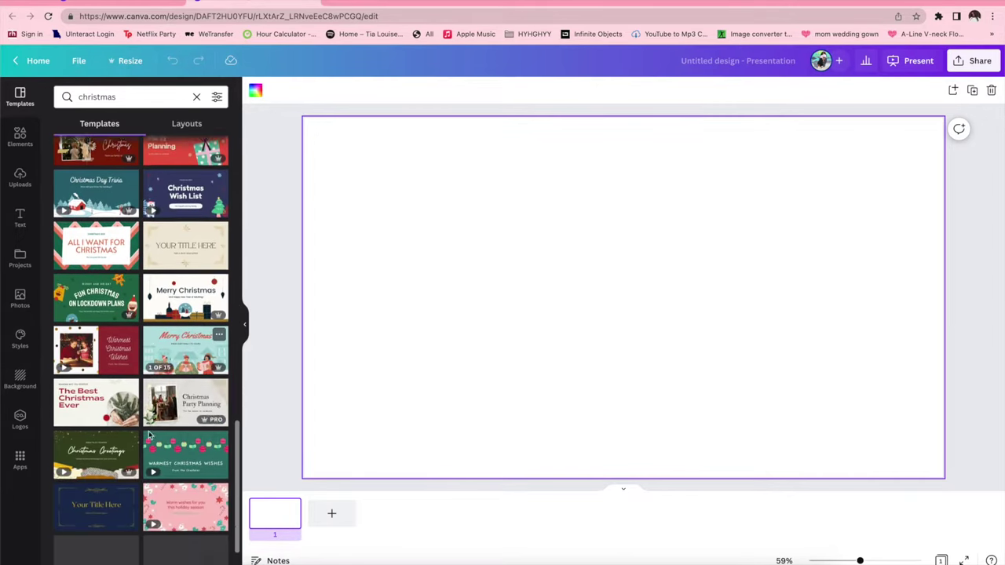
pyautogui.scroll(-2, 150, 436)
pyautogui.scroll(-2, 150, 435)
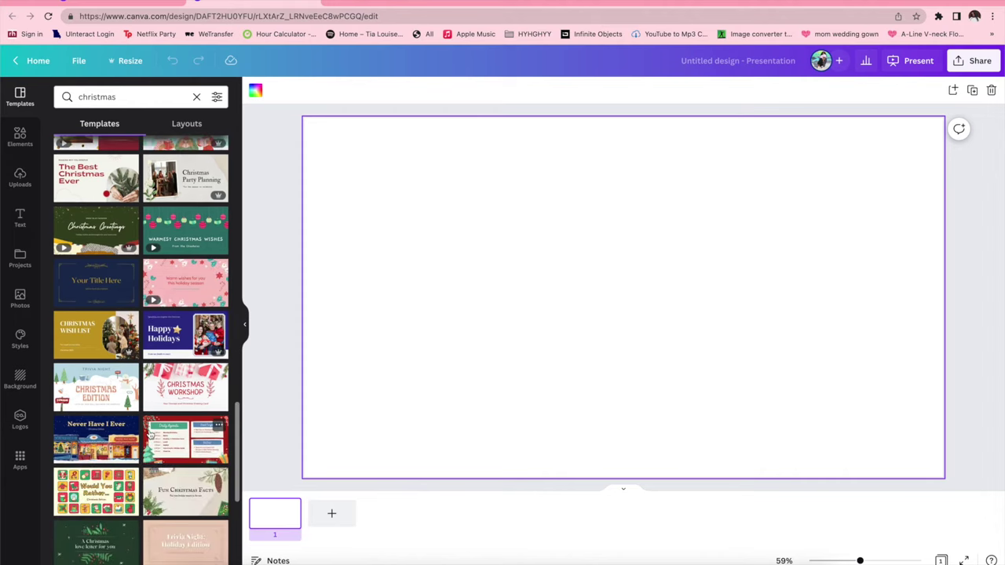
pyautogui.scroll(-5, 149, 435)
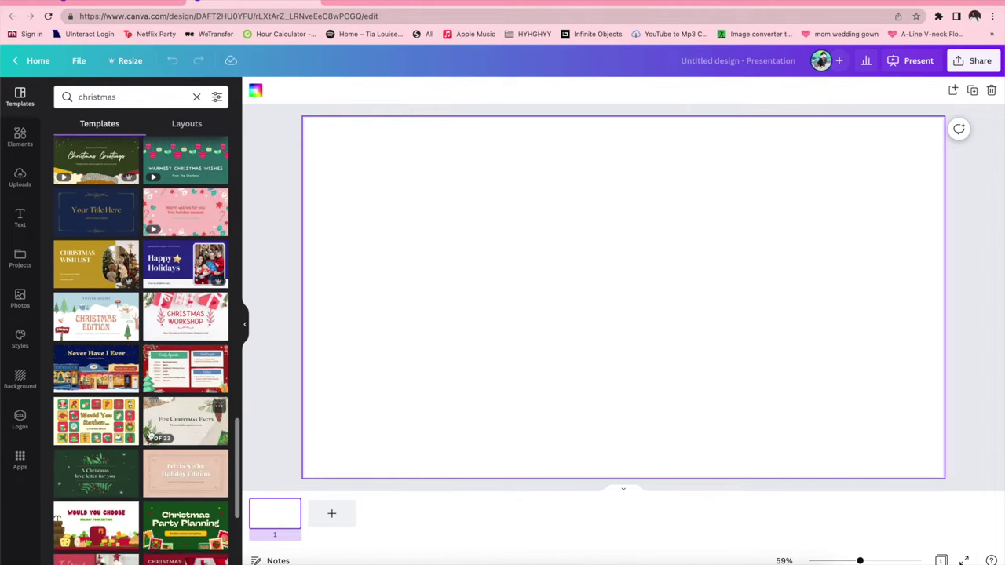
pyautogui.scroll(-2, 150, 435)
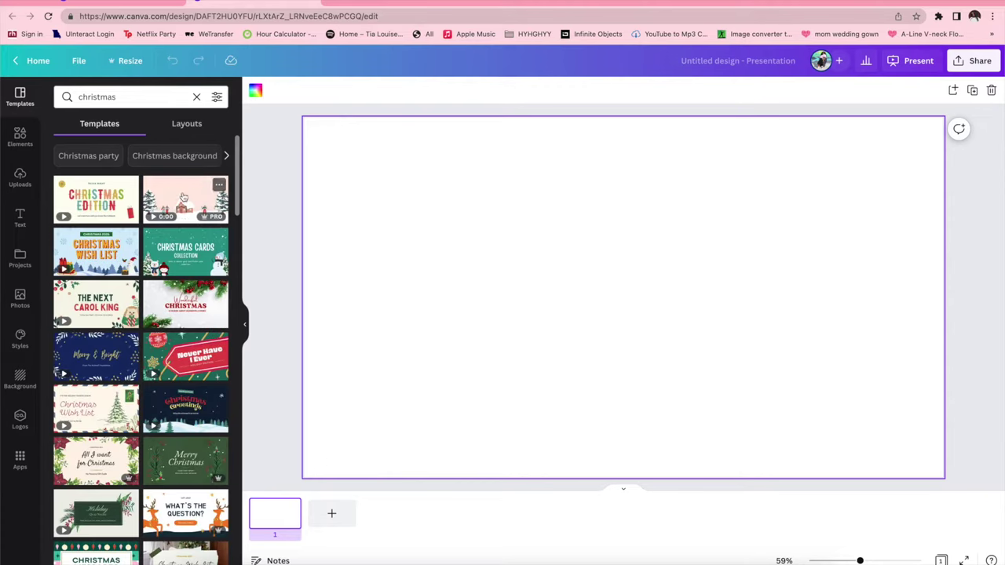
pyautogui.click(184, 198)
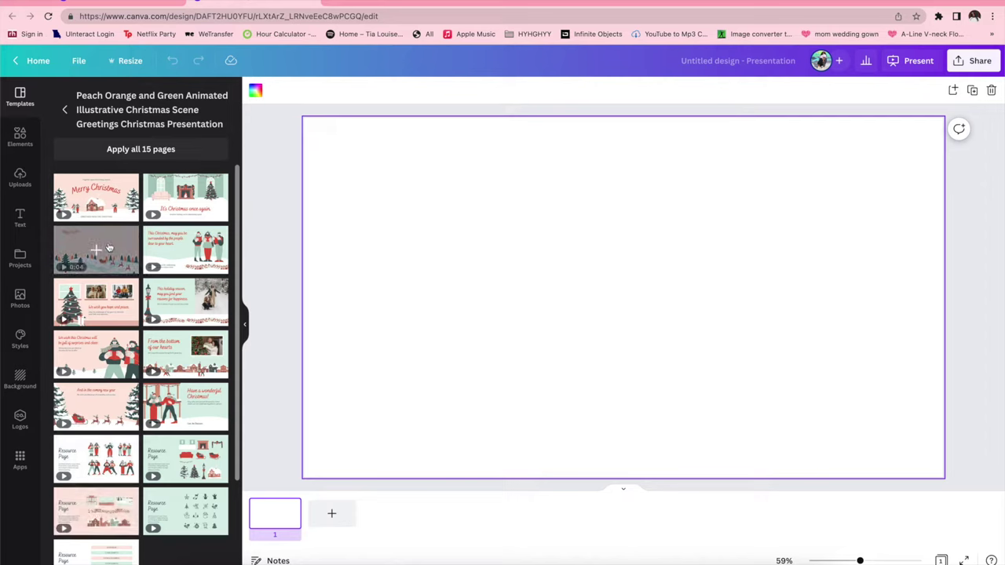
# - Apply the Merry Christmas cover page and select its top text line for replacement
pyautogui.click(97, 203)
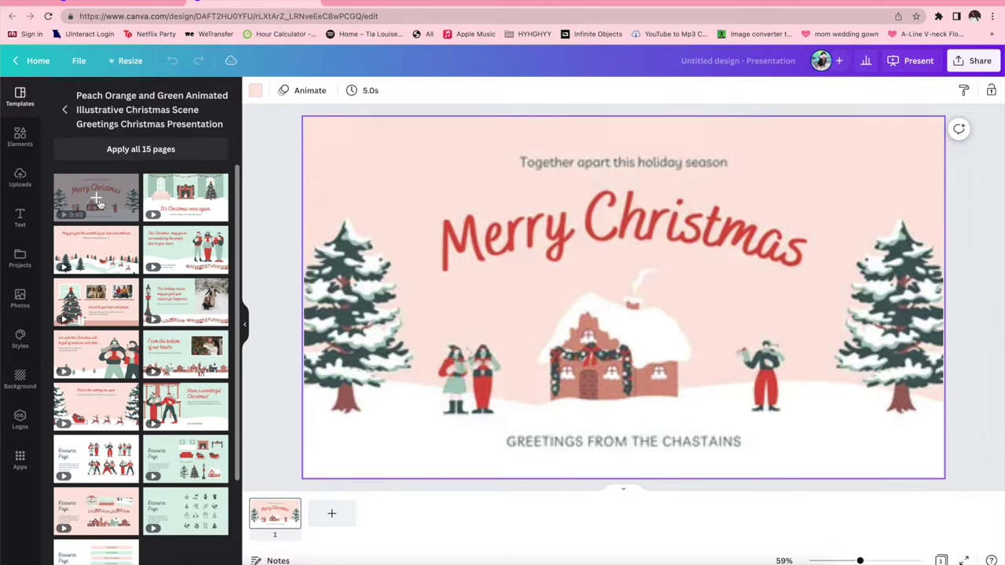
pyautogui.click(602, 164)
pyautogui.click(603, 163)
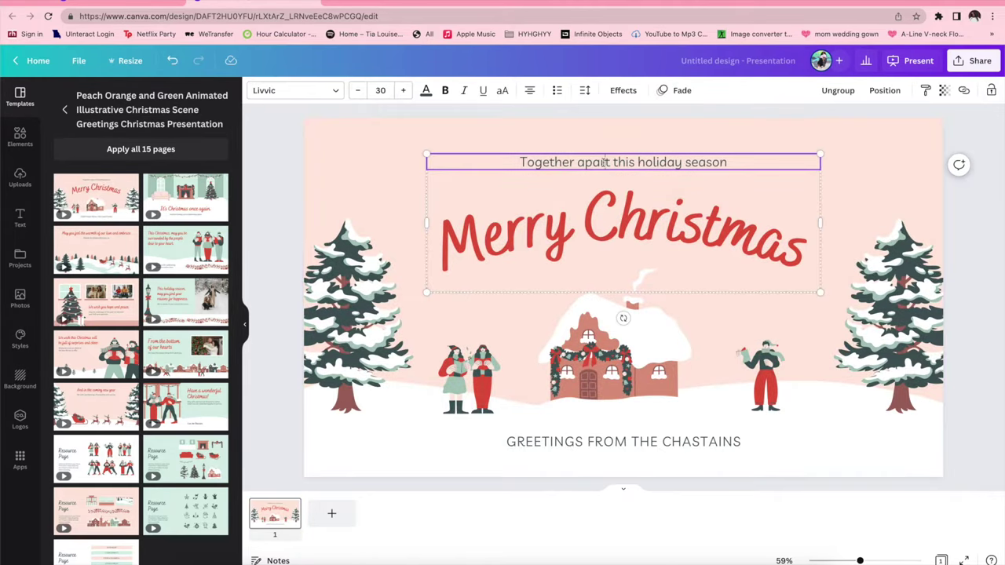
pyautogui.click(737, 163)
pyautogui.hotkey('ctrl', 'a')
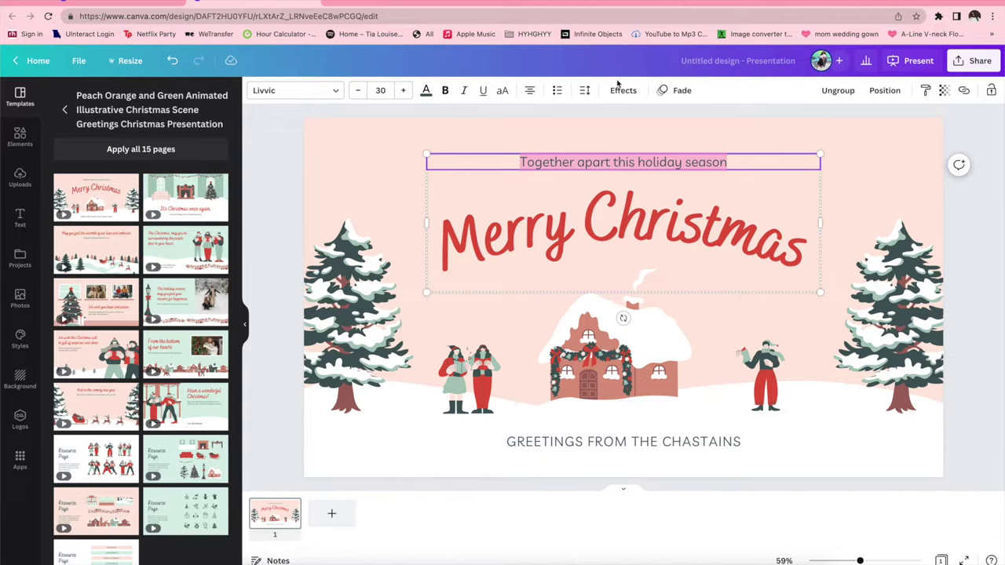
# - Rewrite the top line as 'Hello & welcome to' followed by the owner's name
pyautogui.write('H')
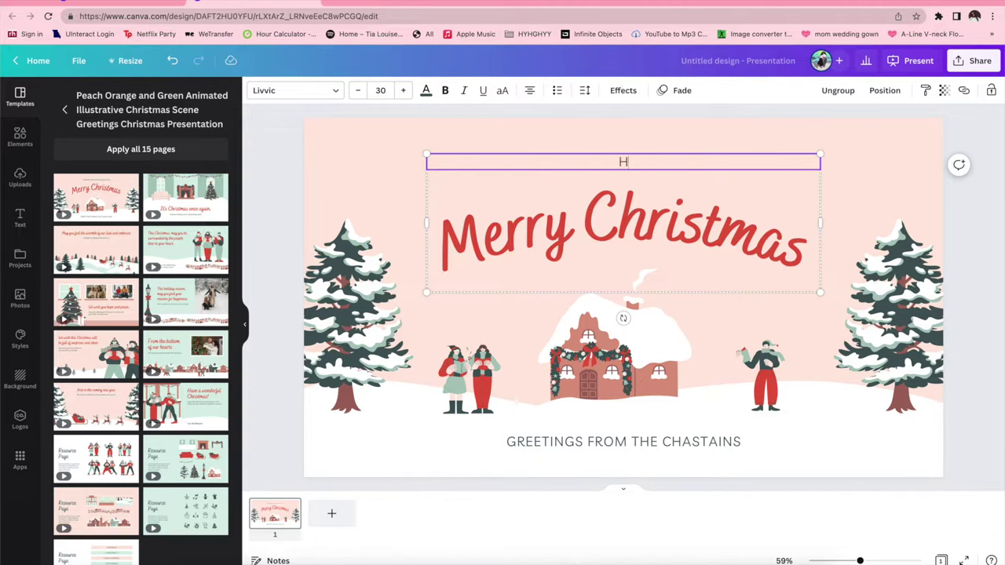
pyautogui.write('ello')
pyautogui.press('Return')
pyautogui.write('7')
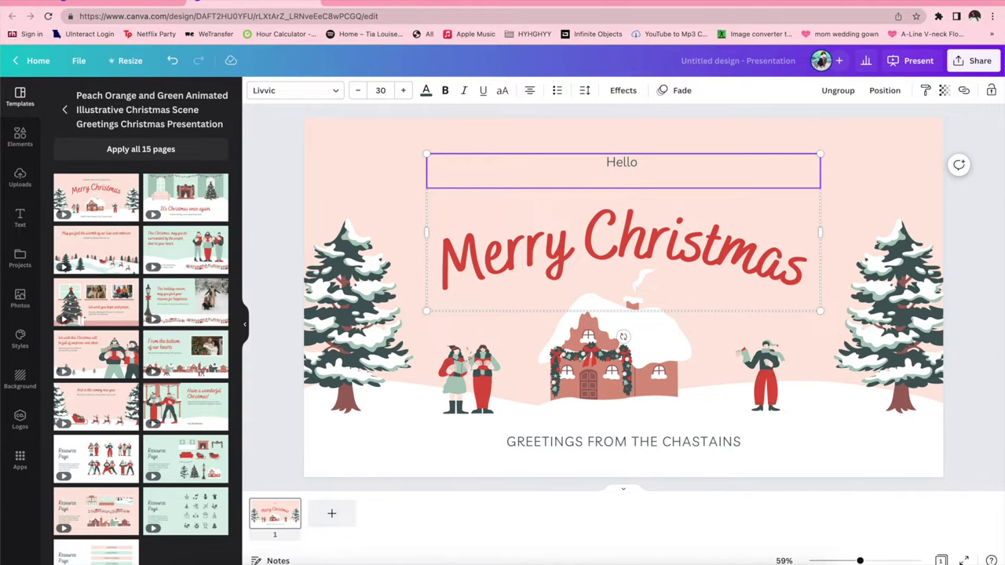
pyautogui.press('BackSpace')
pyautogui.write('&')
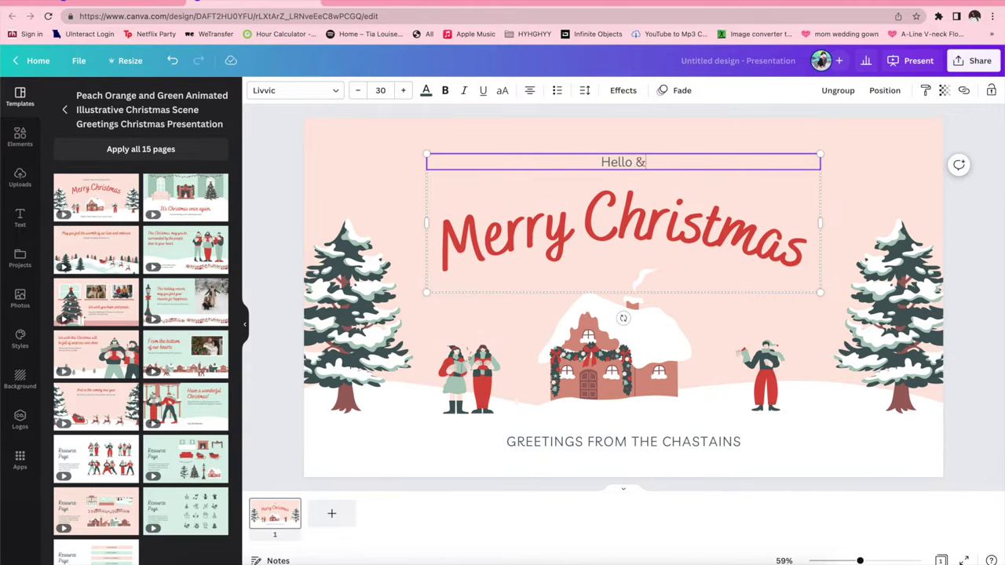
pyautogui.write(' welcome to my')
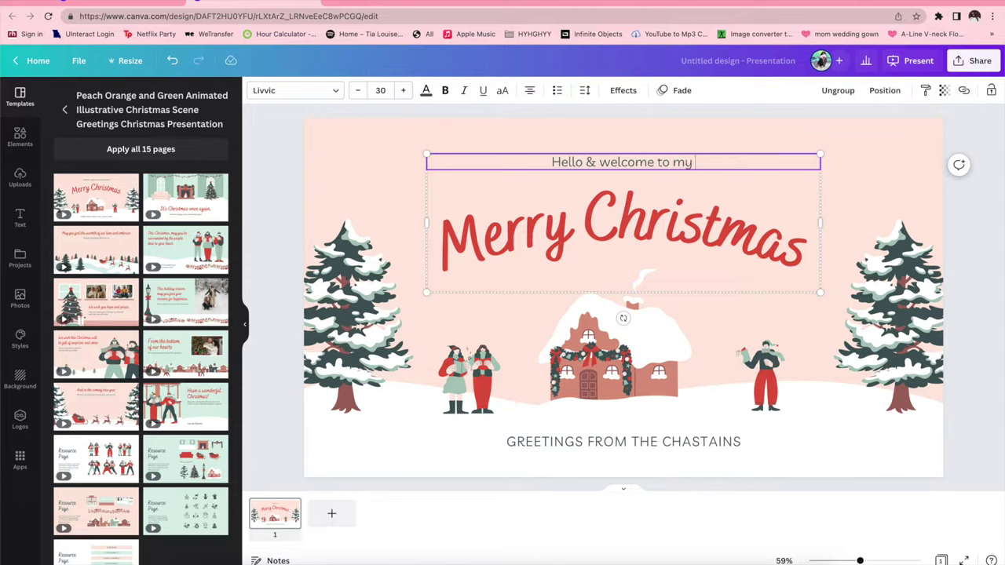
pyautogui.press('BackSpace')
pyautogui.press('BackSpace')
pyautogui.write("Tia's")
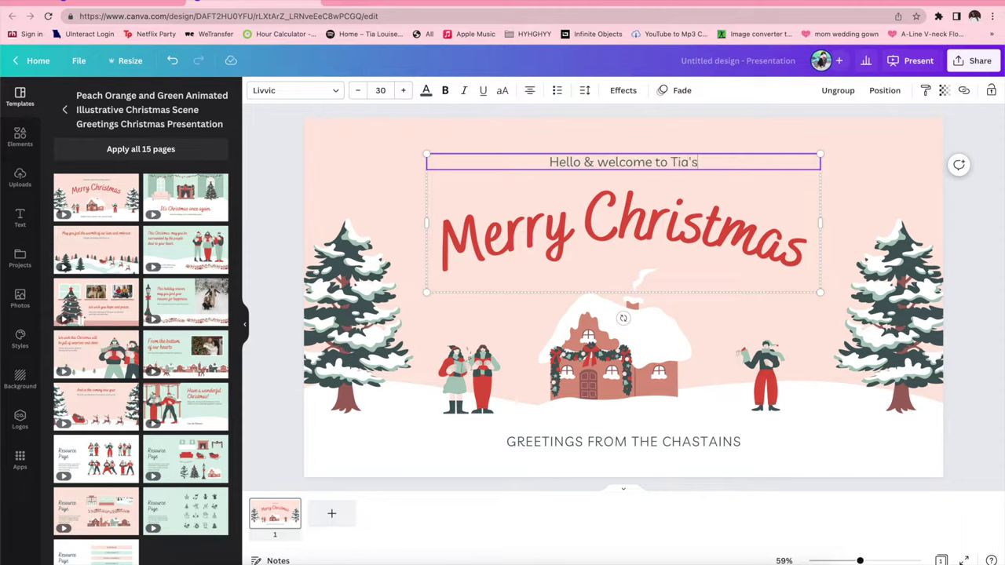
pyautogui.click(634, 244)
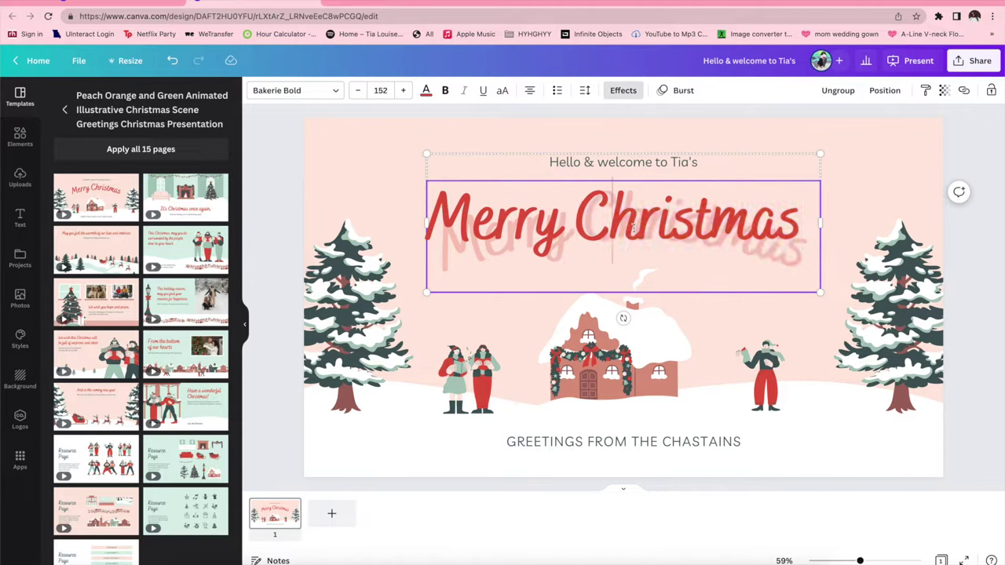
# - Replace the Merry Christmas heading text with 'Christmas Wishlist 2022'
pyautogui.doubleClick(634, 228)
pyautogui.press('BackSpace')
pyautogui.press('BackSpace')
pyautogui.press('BackSpace')
pyautogui.press('BackSpace')
pyautogui.press('BackSpace')
pyautogui.press('BackSpace')
pyautogui.press('BackSpace')
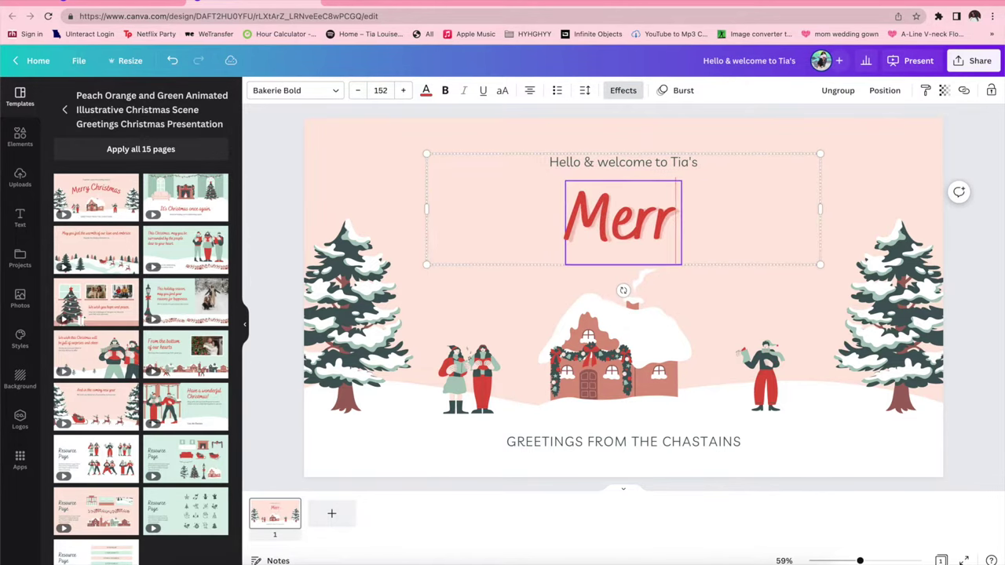
pyautogui.write('Cj')
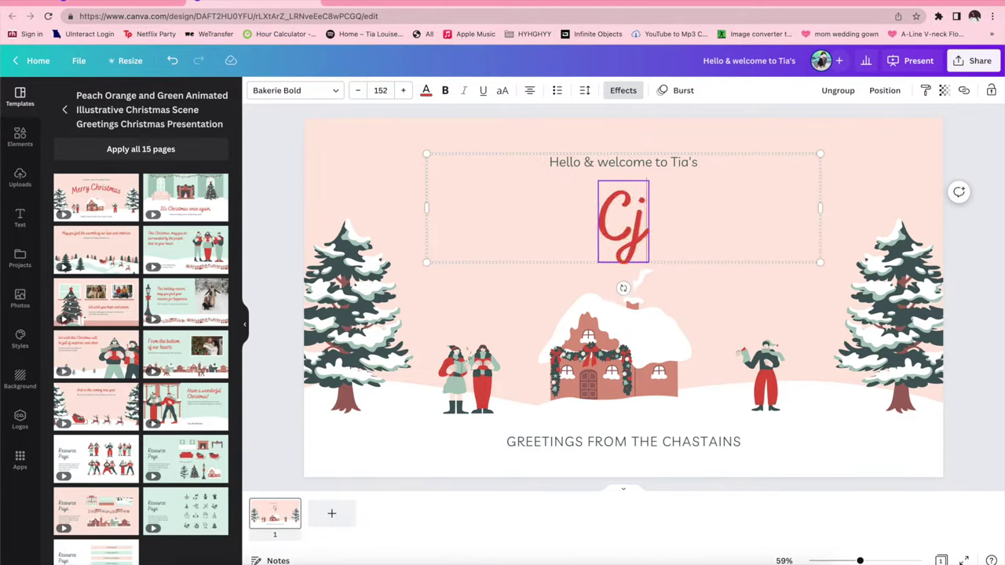
pyautogui.press('BackSpace')
pyautogui.write('hristmas')
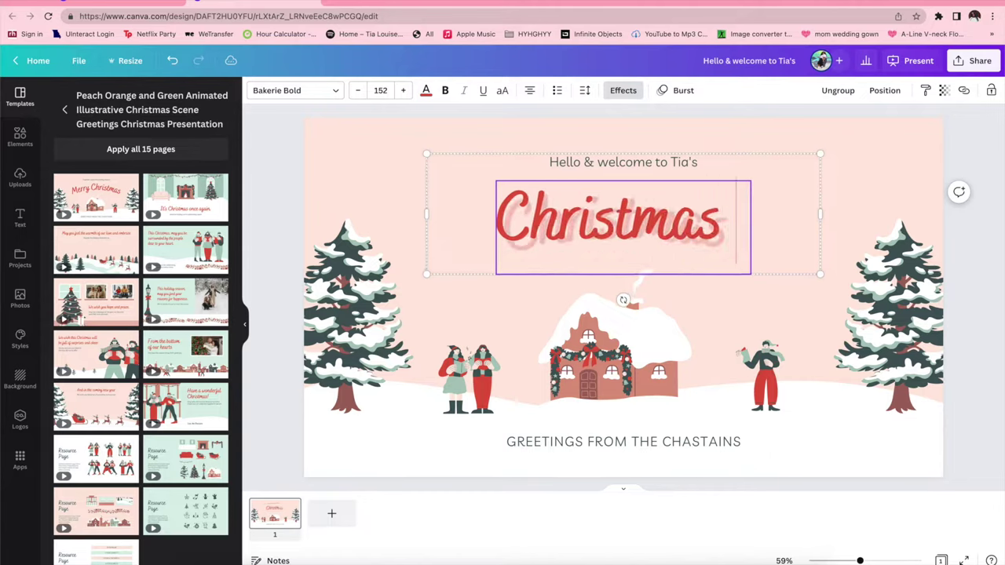
pyautogui.write(' Wishlis')
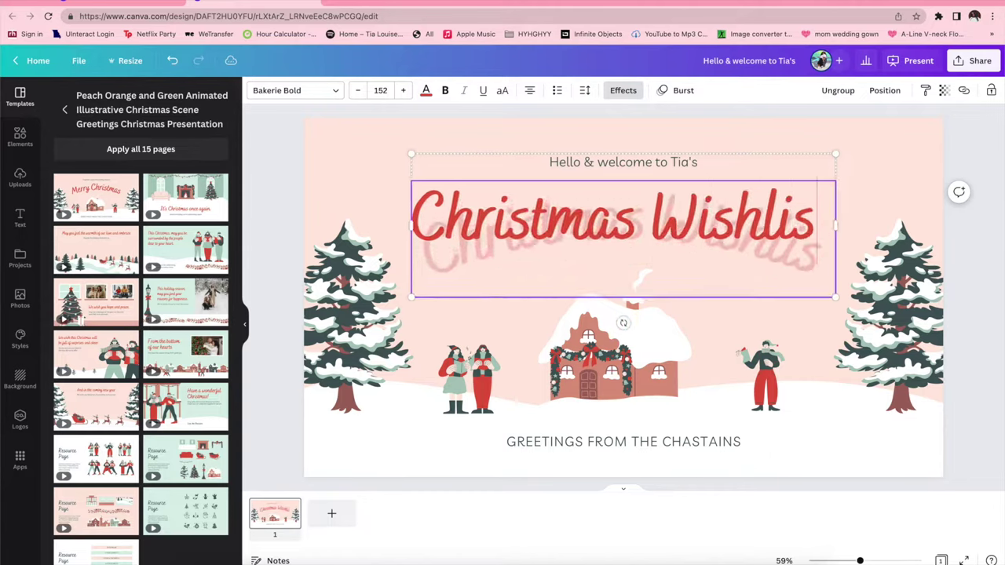
pyautogui.write('t 2022')
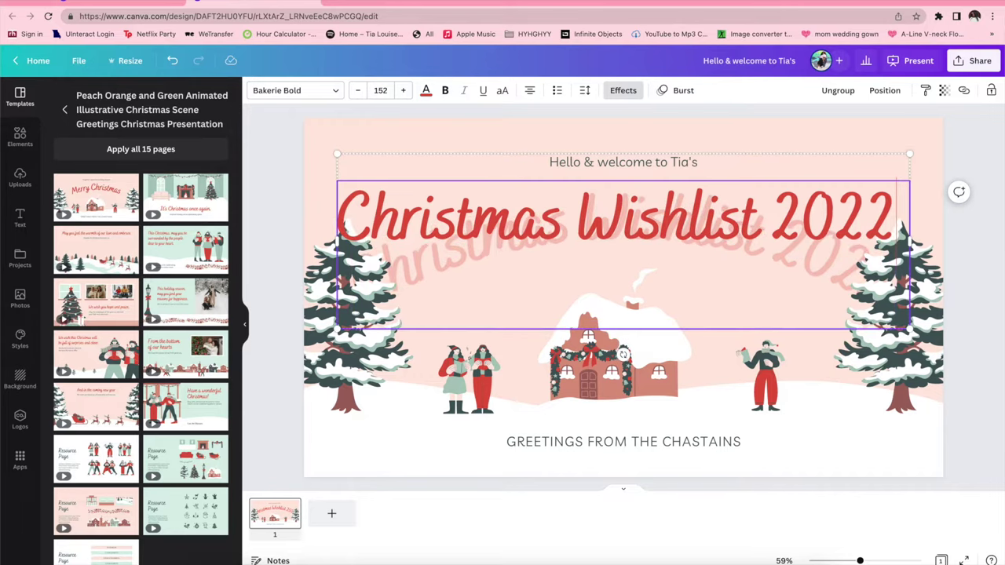
# - Shrink the Christmas Wishlist 2022 heading and re-centre it across the slide
pyautogui.click(661, 447)
pyautogui.click(765, 240)
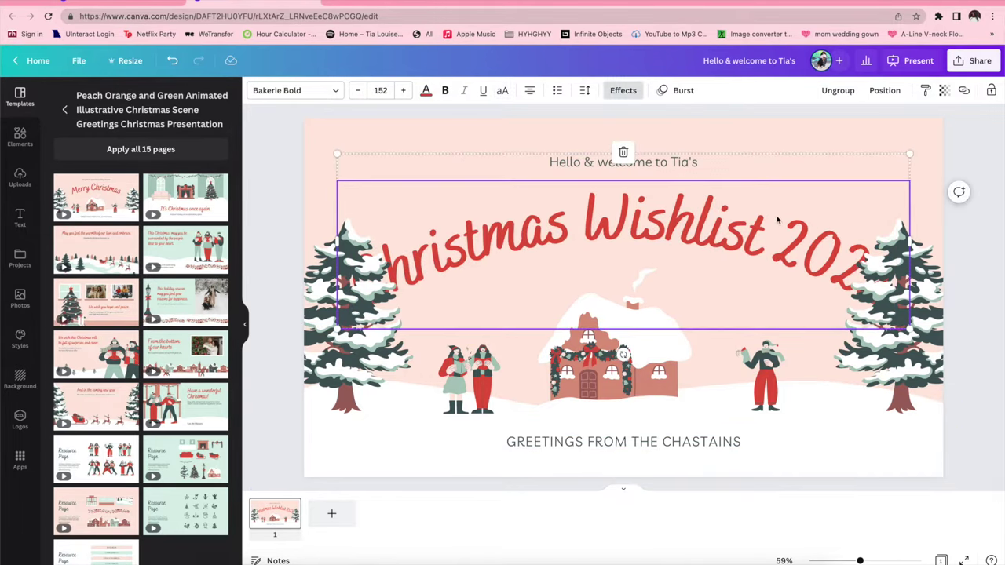
pyautogui.moveTo(911, 330); pyautogui.dragTo(839, 306)
pyautogui.click(658, 218)
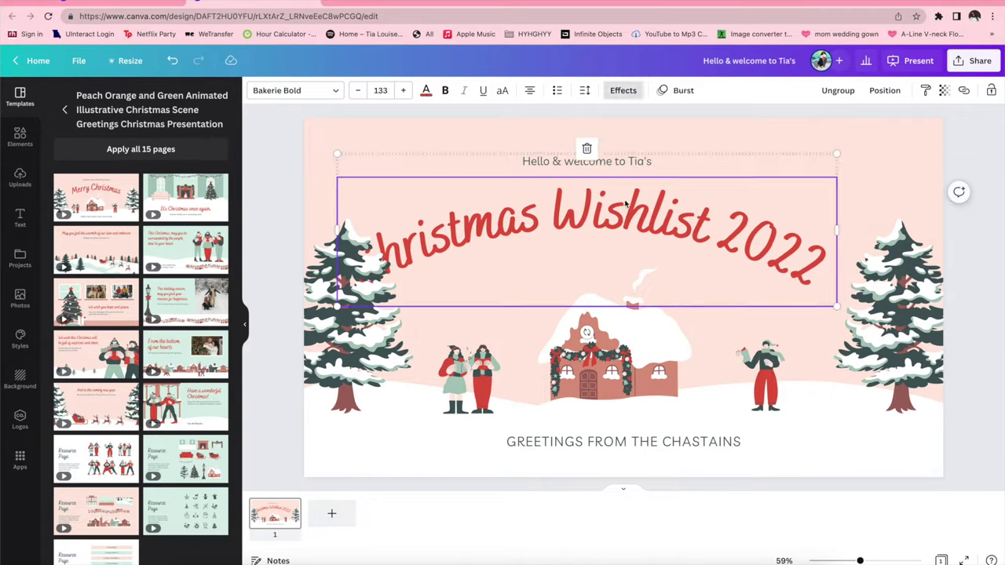
pyautogui.moveTo(658, 218); pyautogui.dragTo(659, 201)
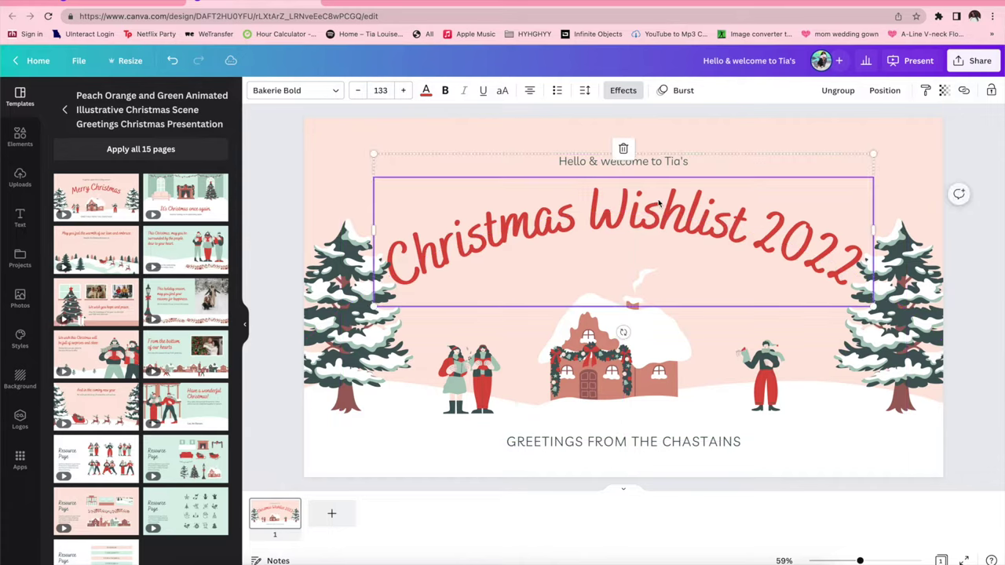
pyautogui.doubleClick(631, 442)
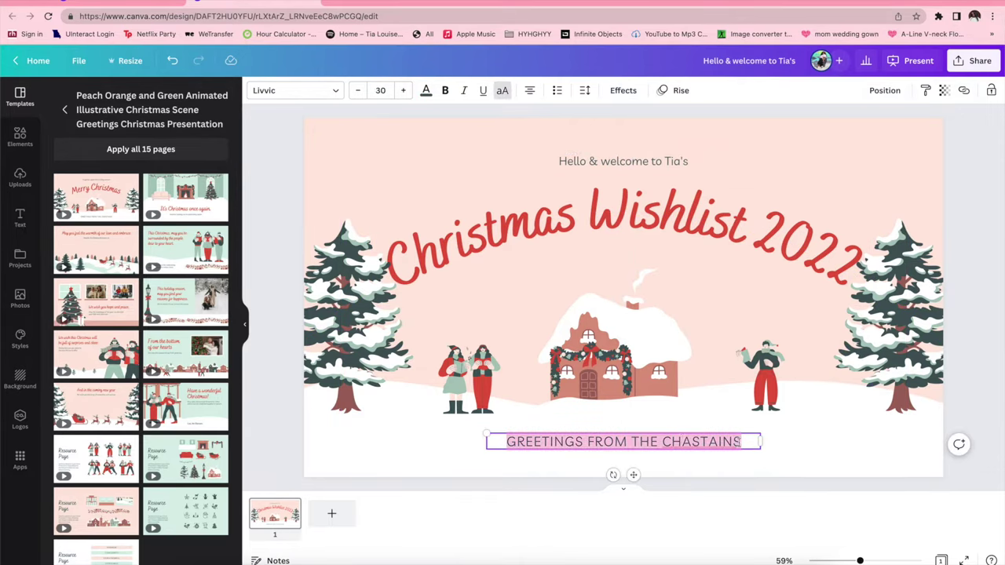
# - Type 'EVERY THING WILL BE PICTURED + LINKED.' as the new bottom line
pyautogui.write('A')
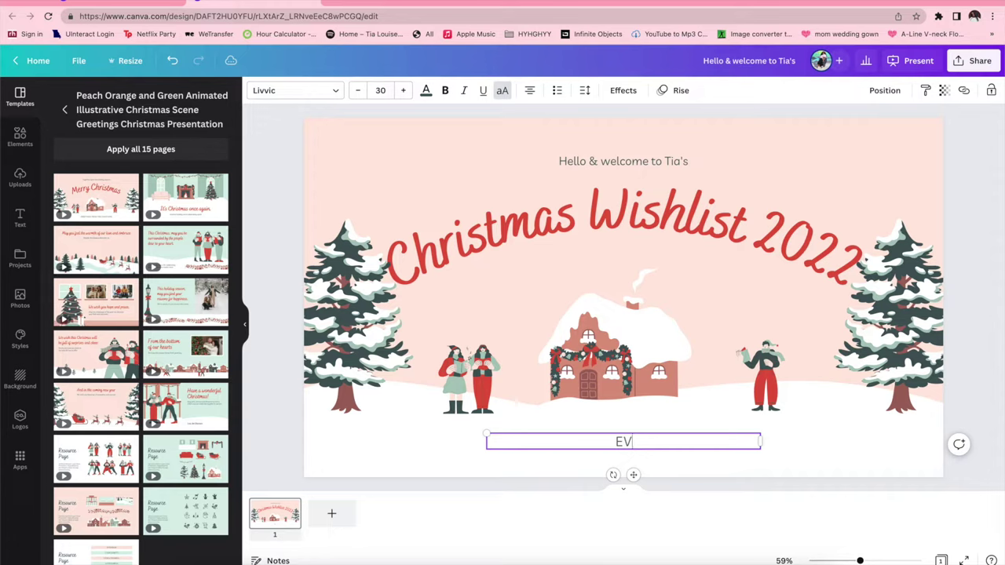
pyautogui.write('VERY THING ')
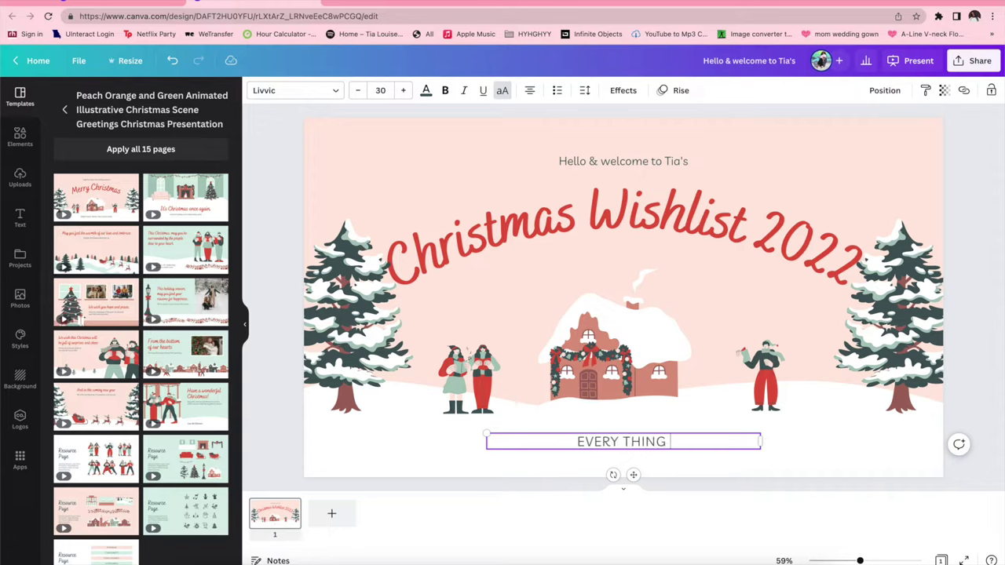
pyautogui.write('WILL BE P')
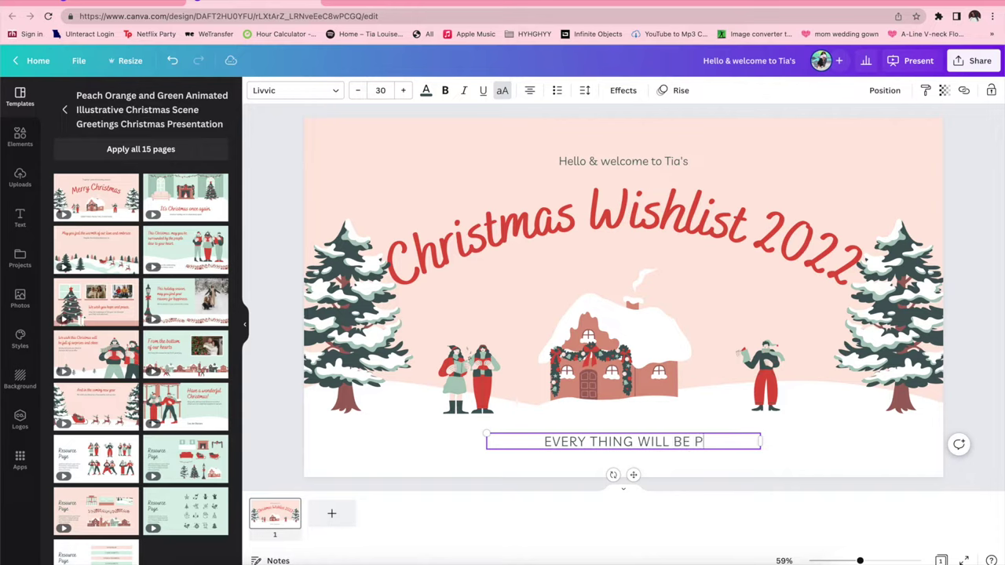
pyautogui.write('ICTURED ')
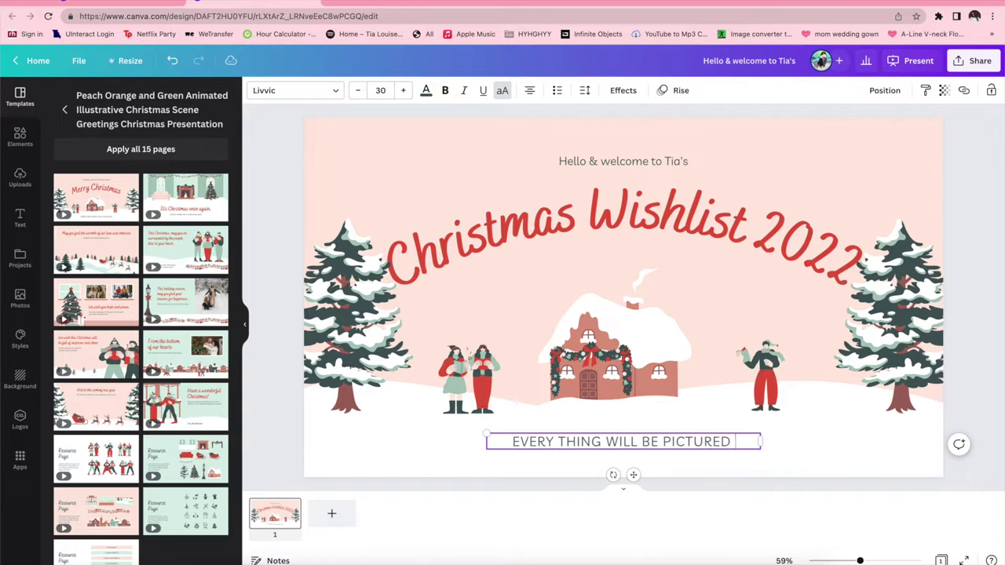
pyautogui.write('+')
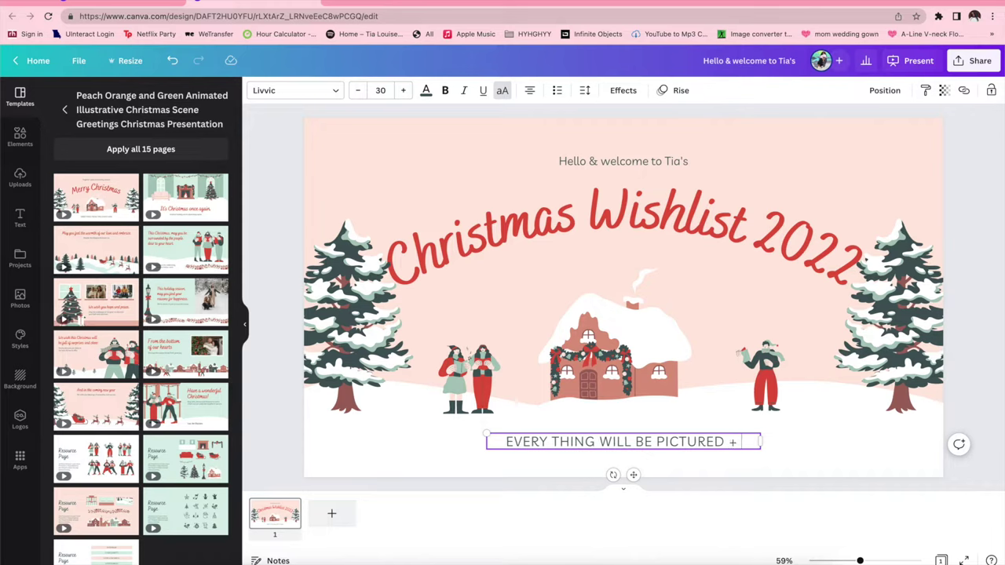
pyautogui.write(' LINKED')
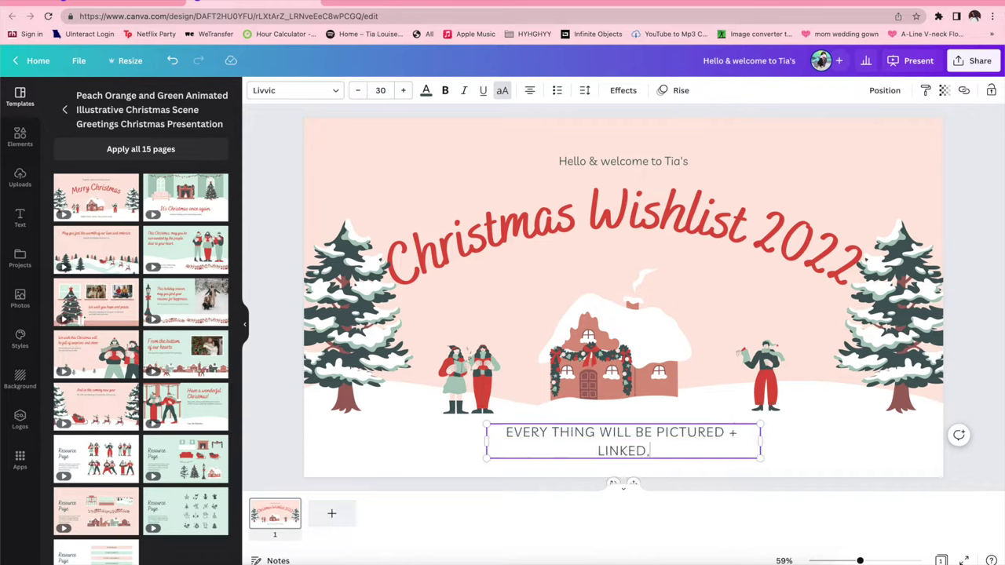
pyautogui.write('.')
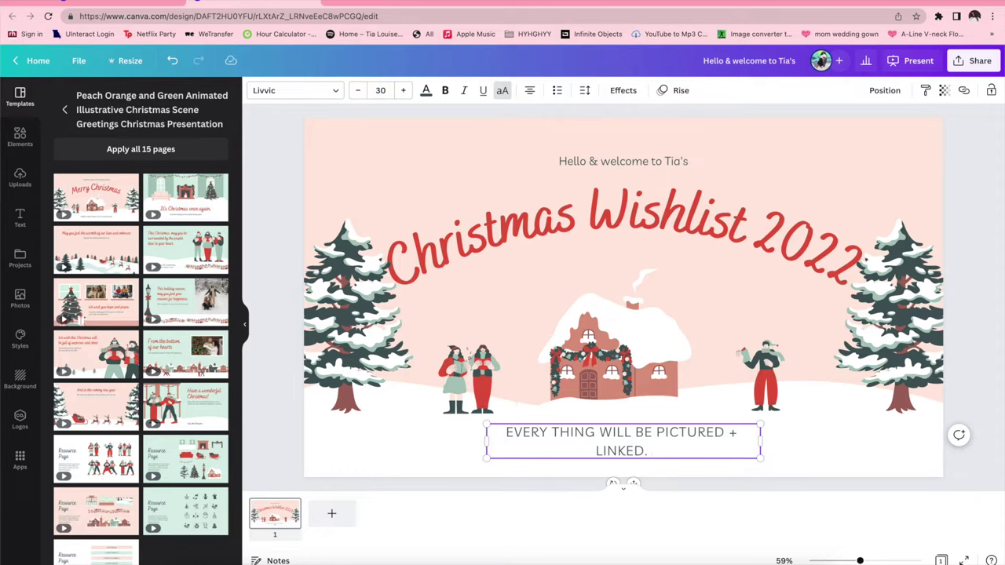
# - Resize the welcome and heading title group slightly smaller to sit above the scene
pyautogui.click(845, 463)
pyautogui.click(670, 158)
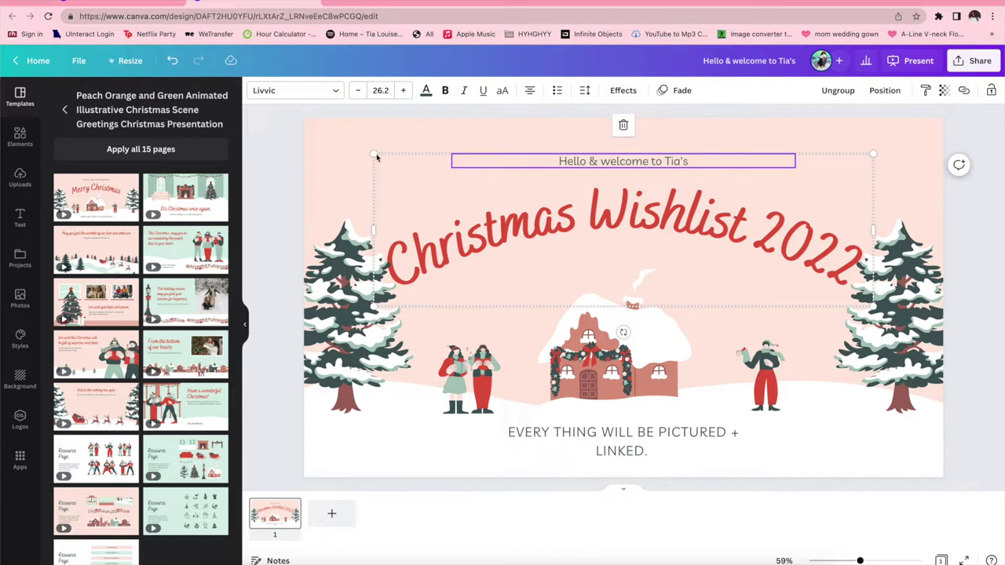
pyautogui.moveTo(372, 153)
pyautogui.mouseDown()
pyautogui.moveTo(298, 130)
pyautogui.moveTo(381, 163)
pyautogui.mouseUp()
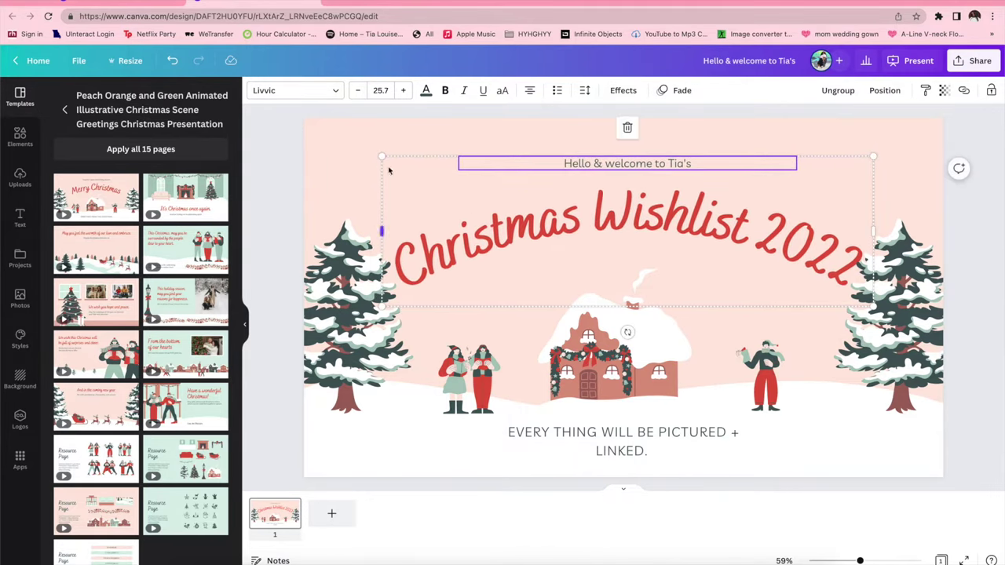
pyautogui.click(521, 214)
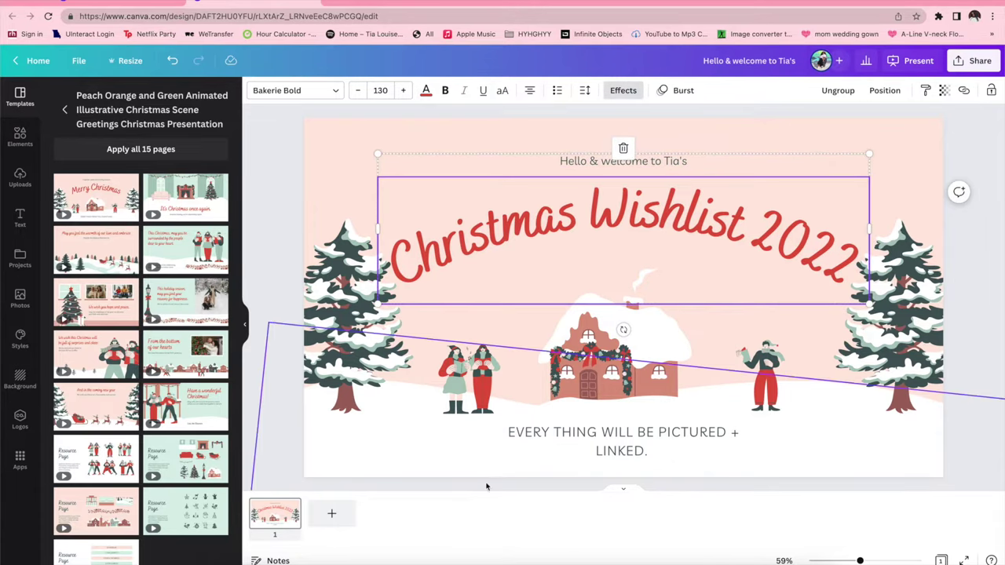
pyautogui.click(435, 460)
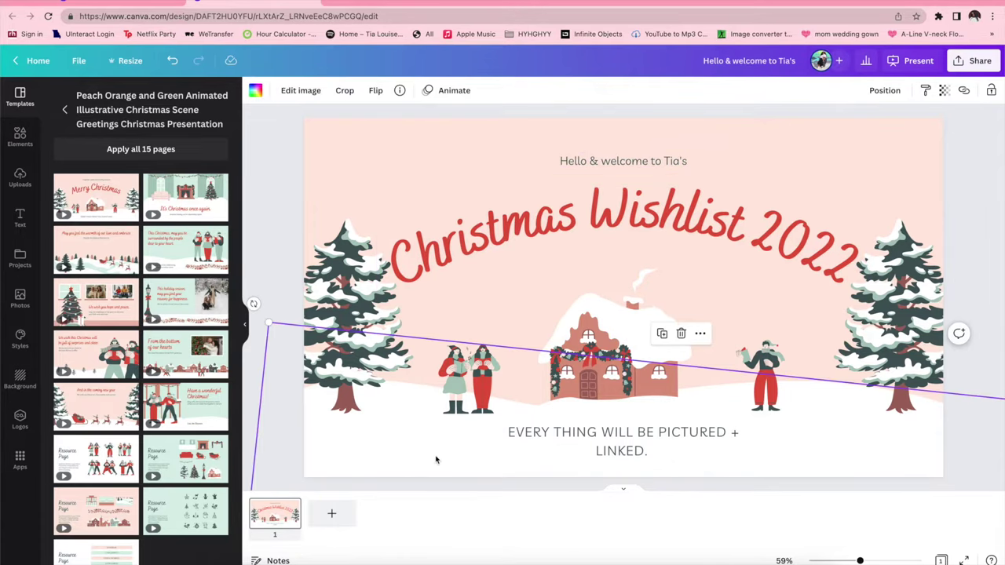
pyautogui.click(967, 264)
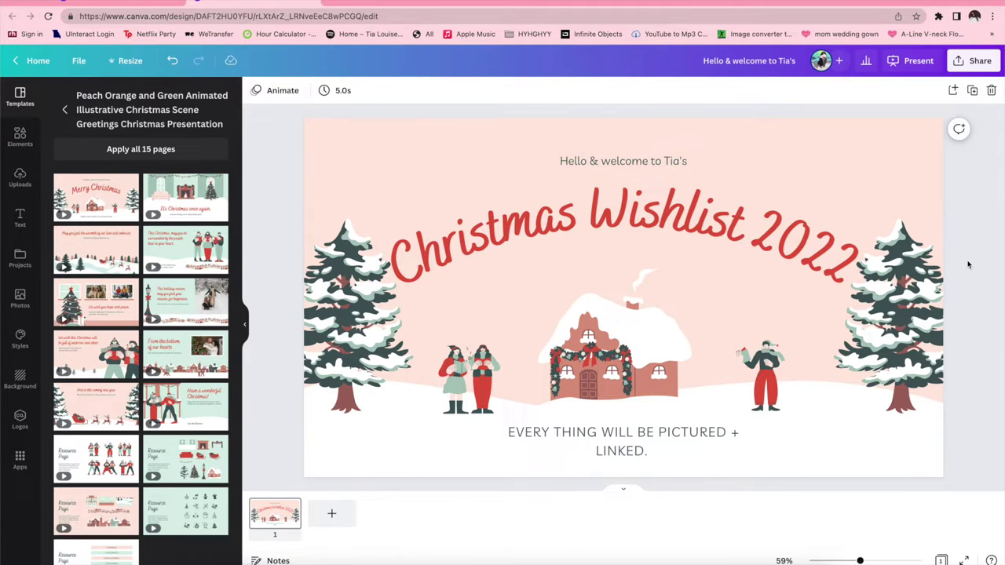
pyautogui.click(953, 91)
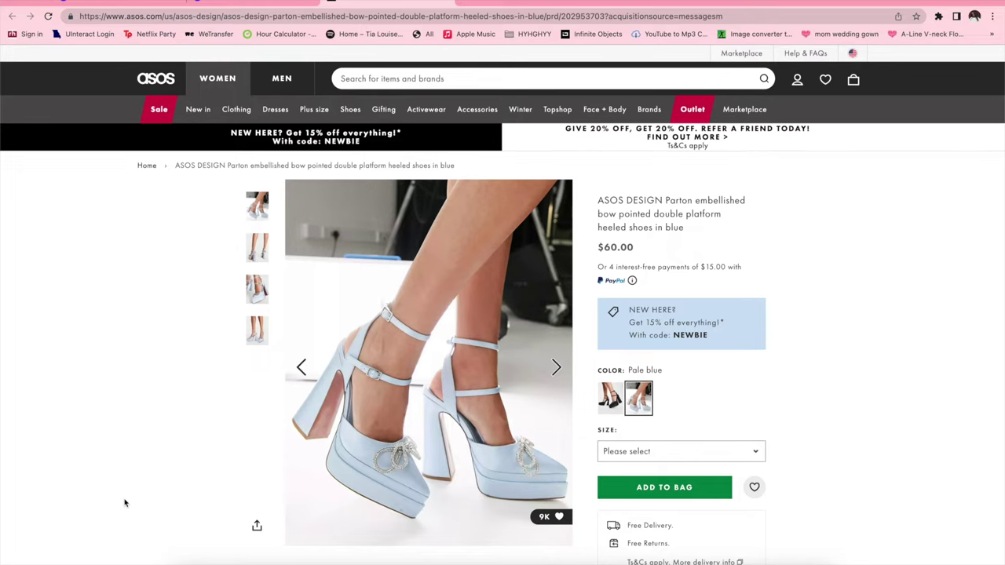
# - Screenshot the pale blue Parton platform heels photo on the ASOS page
pyautogui.press('super+shift+3')
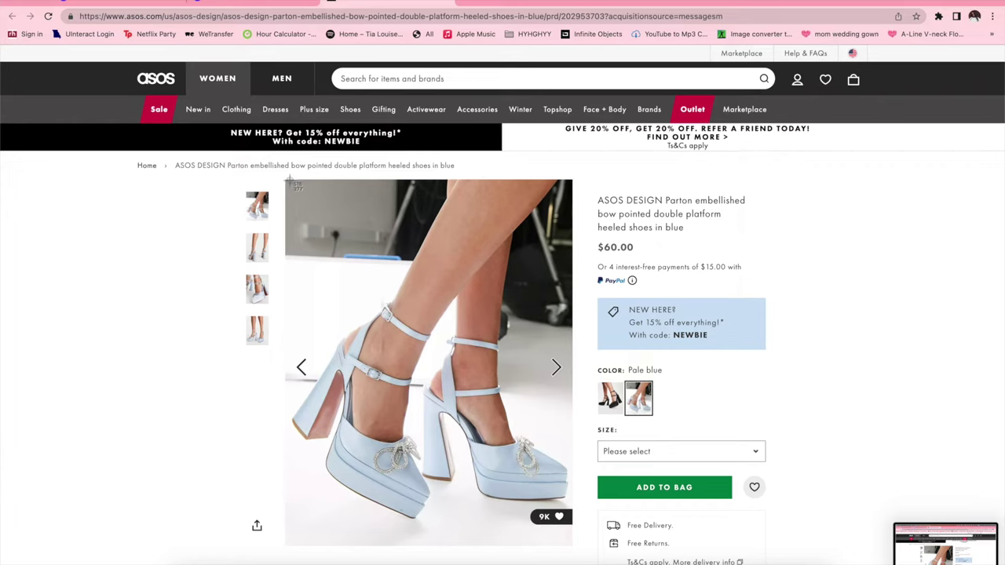
pyautogui.moveTo(289, 182); pyautogui.dragTo(574, 544)
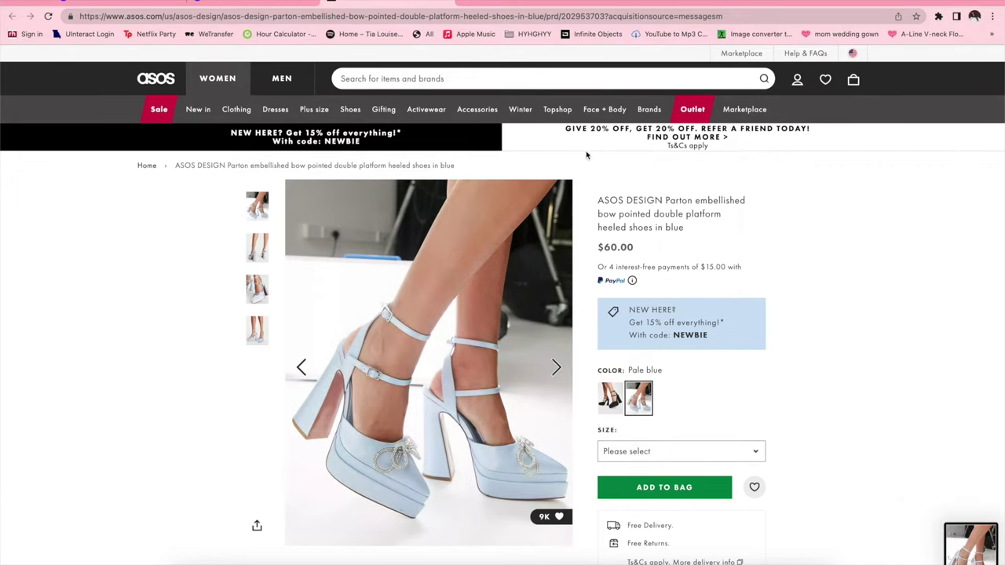
# - Upload the heels screenshot to Canva and give the Christmas Wishlist 2022 title a shadow
pyautogui.click(279, 4)
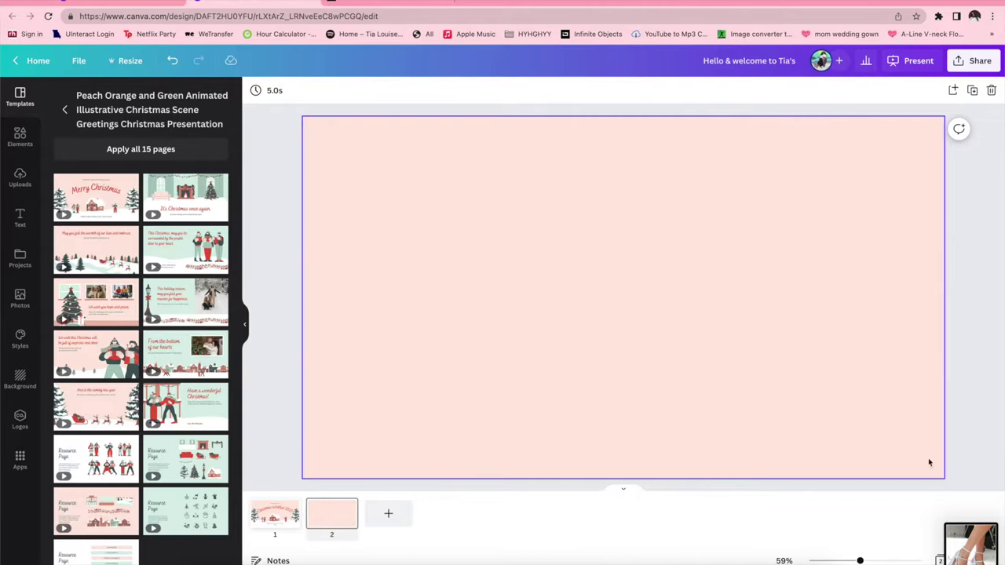
pyautogui.moveTo(971, 554); pyautogui.dragTo(67, 220)
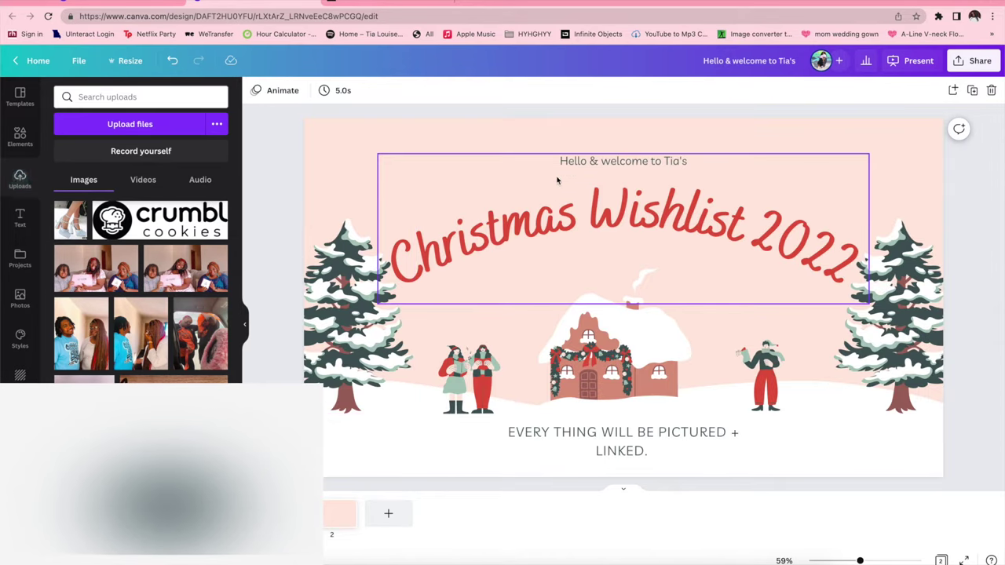
pyautogui.click(591, 180)
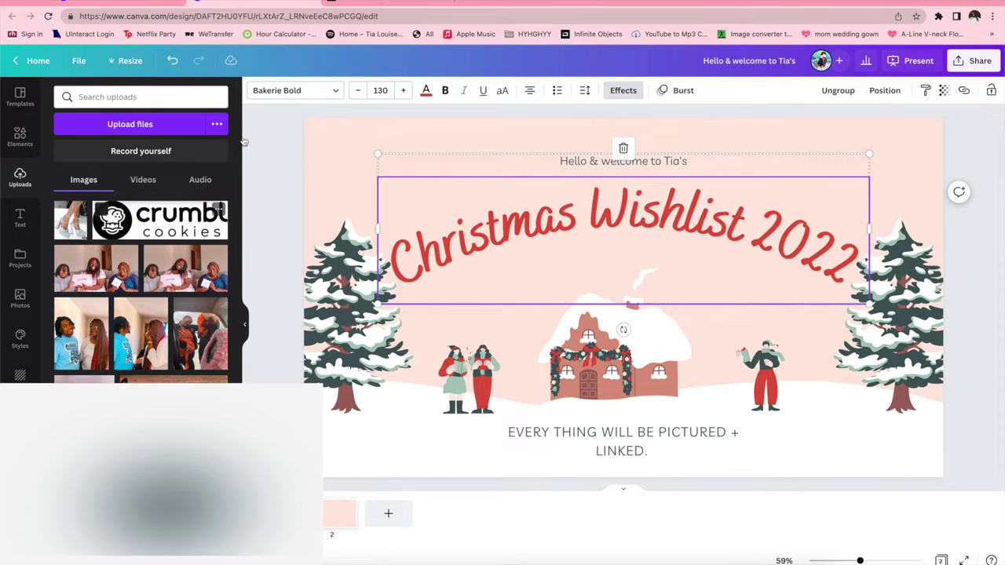
pyautogui.press('super+z')
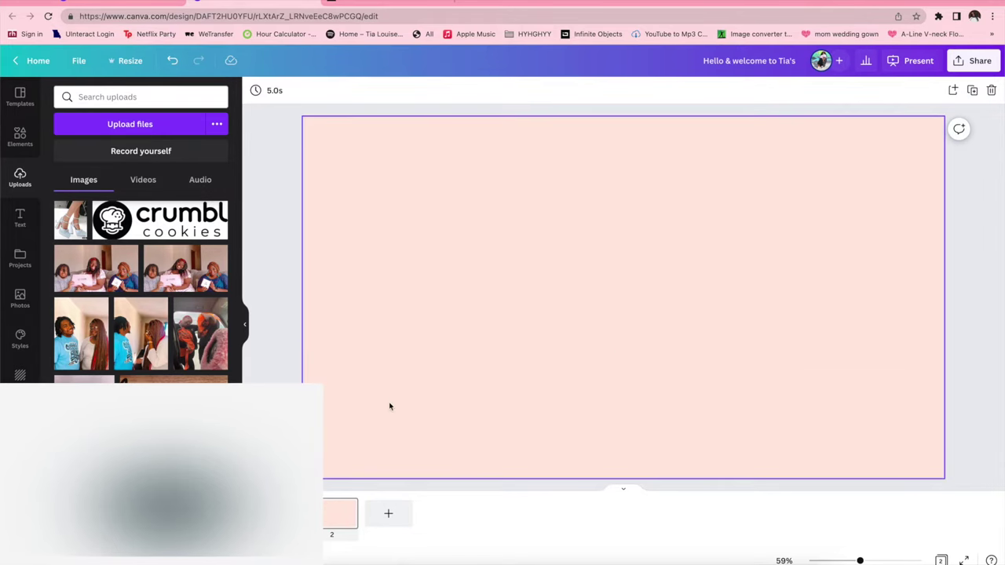
pyautogui.press('super+shift+z')
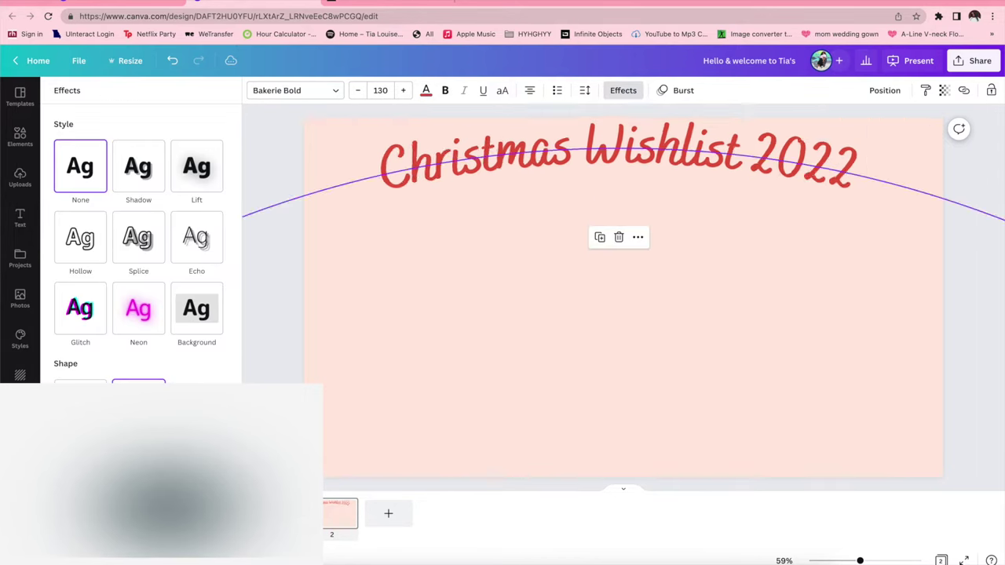
pyautogui.click(138, 167)
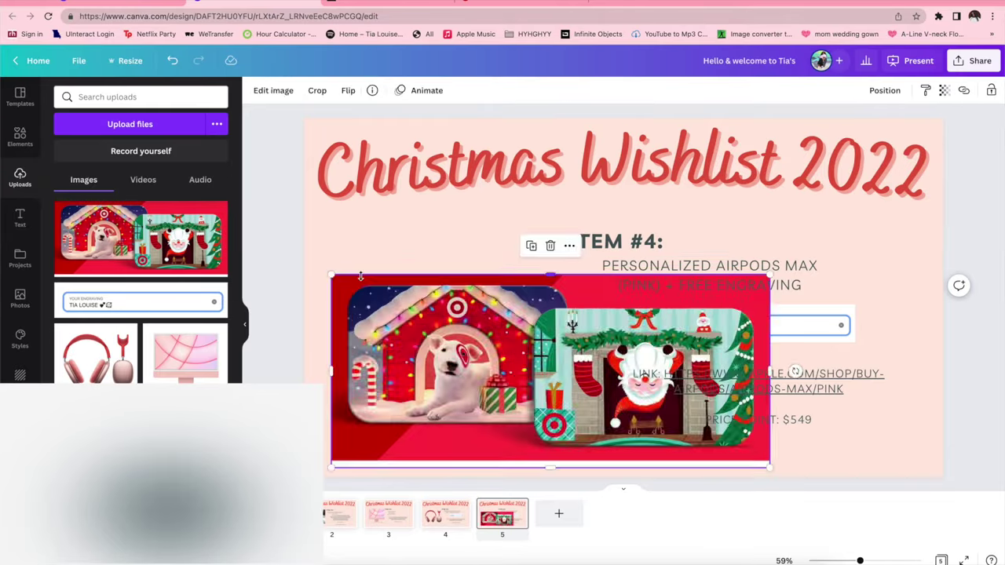
# - Title slide 5 'TARGET & AMAZON GIFT CARDS!!!!!!' with a description and 'PRICE POINT: ANY AMOUNT IS LOVELY'
pyautogui.write('TARGET & AMAZON GIFT CARDS!!!!!!')
pyautogui.click(757, 405)
pyautogui.write('I SPEND SO MUCH TIME & MON')
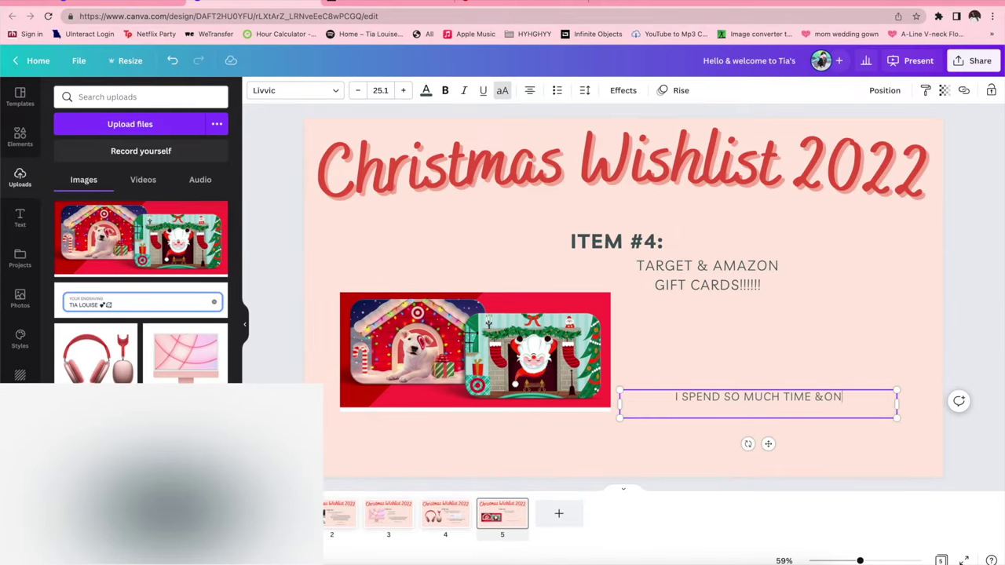
pyautogui.write('EY AT TARGET & AMAZON... TRULY GIFT CARDS TO EITHER ONE WOULD BE LOVELY & WOULD BE USED TO GO TOWARDS MORE THINGS I WANT TO PURCHASE FROM EITHER STORE.')
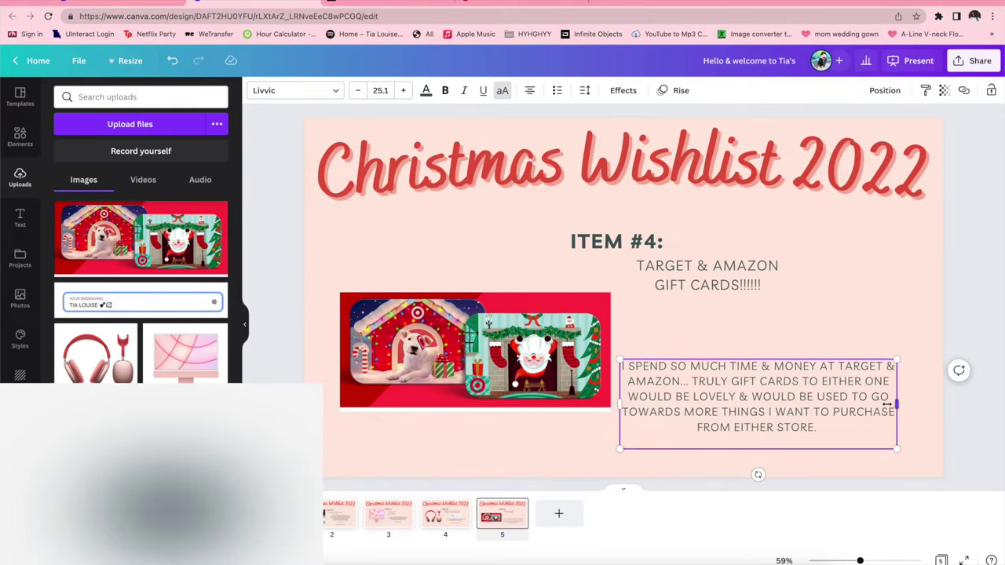
pyautogui.moveTo(887, 404); pyautogui.dragTo(855, 437)
pyautogui.press('Return')
pyautogui.press('Return')
pyautogui.write('PRICE POINT: ANY AMOUNT IS LOVELY')
# - Add the background-removed Amazon gift-card image and the '(THERE MAY BE SOME DEALS GOING ON THOUGH)' note
pyautogui.click(484, 393)
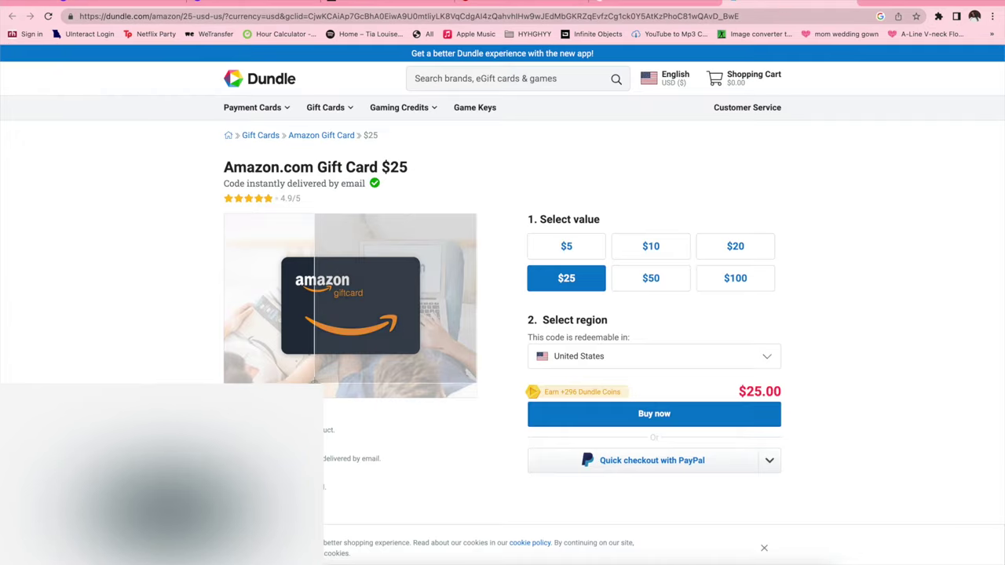
pyautogui.hotkey('ctrl', 'v')
pyautogui.click(273, 90)
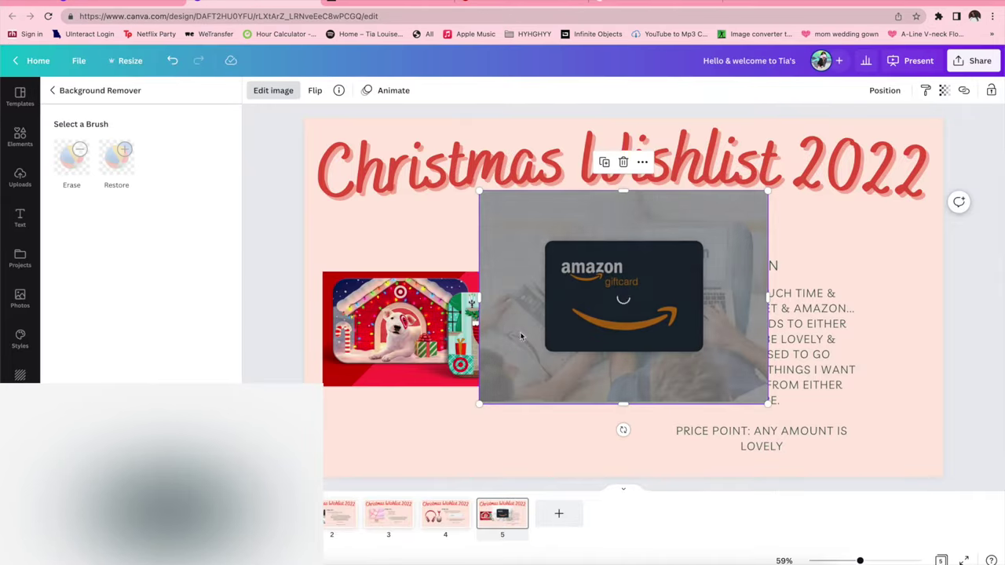
pyautogui.moveTo(534, 392); pyautogui.dragTo(518, 283)
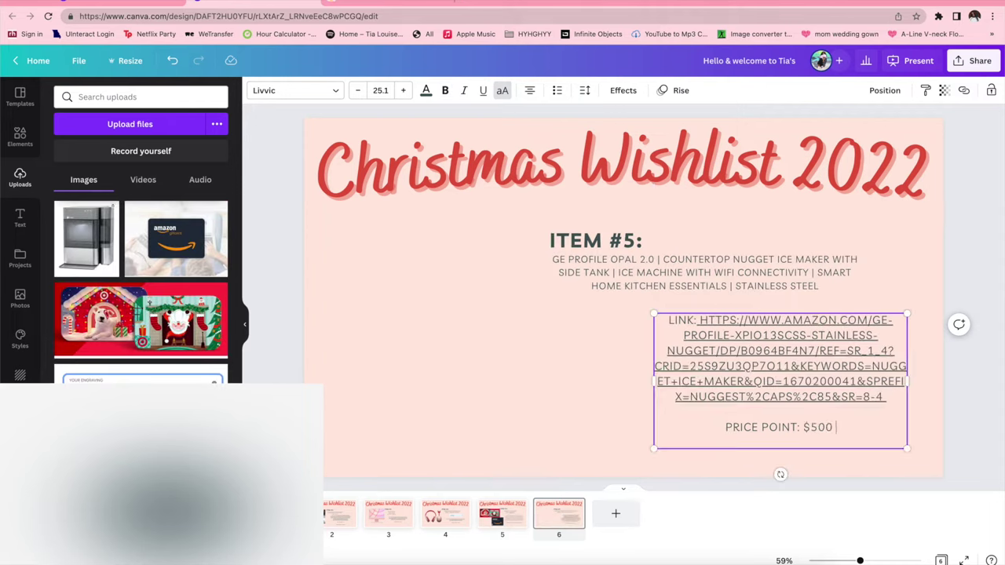
pyautogui.write('(THERE MAY BE SOME DEALS GOING ON THOUGH)')
# - Add the background-removed ice maker photo to slide 6 and resize its link and price text
pyautogui.click(87, 238)
pyautogui.click(269, 91)
pyautogui.click(20, 178)
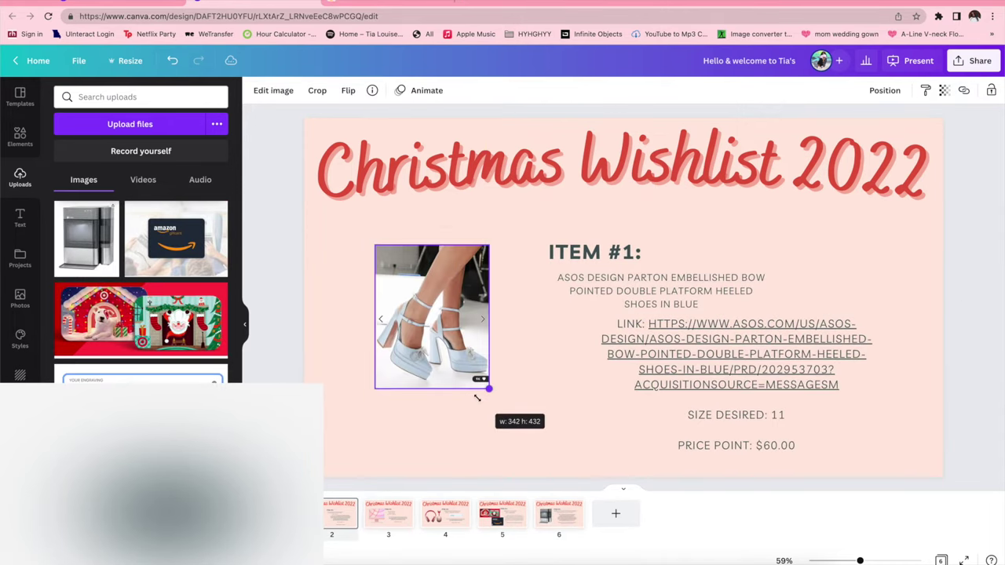
pyautogui.moveTo(474, 400); pyautogui.dragTo(429, 474)
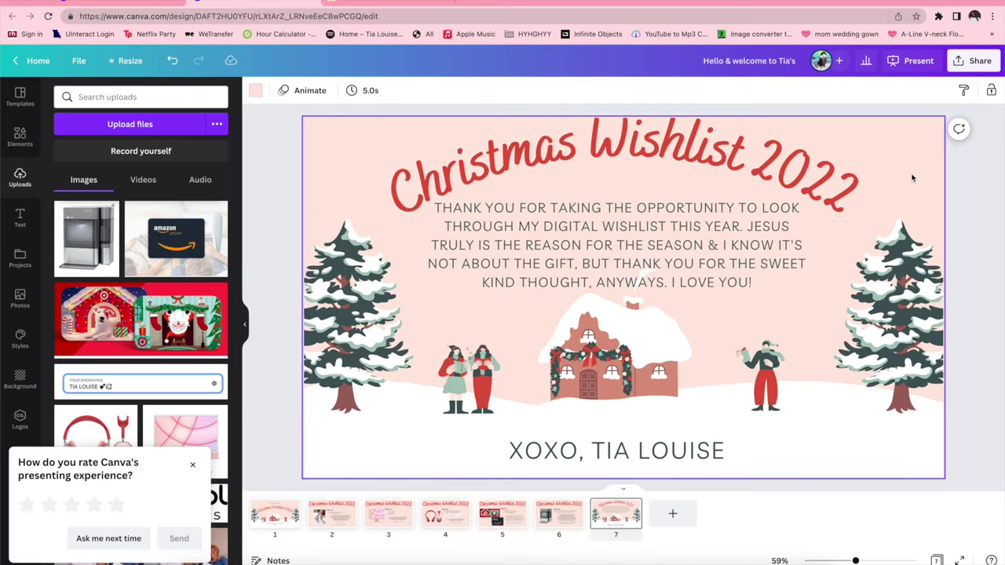
# - Review the presentation from the first slide through to the last
pyautogui.click(283, 519)
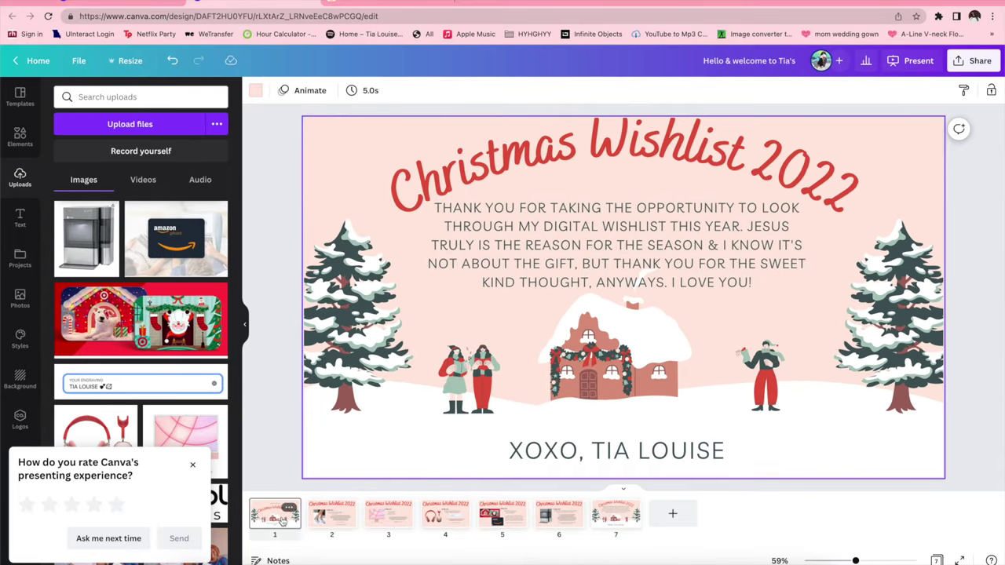
pyautogui.press('Right')
pyautogui.press('Right')
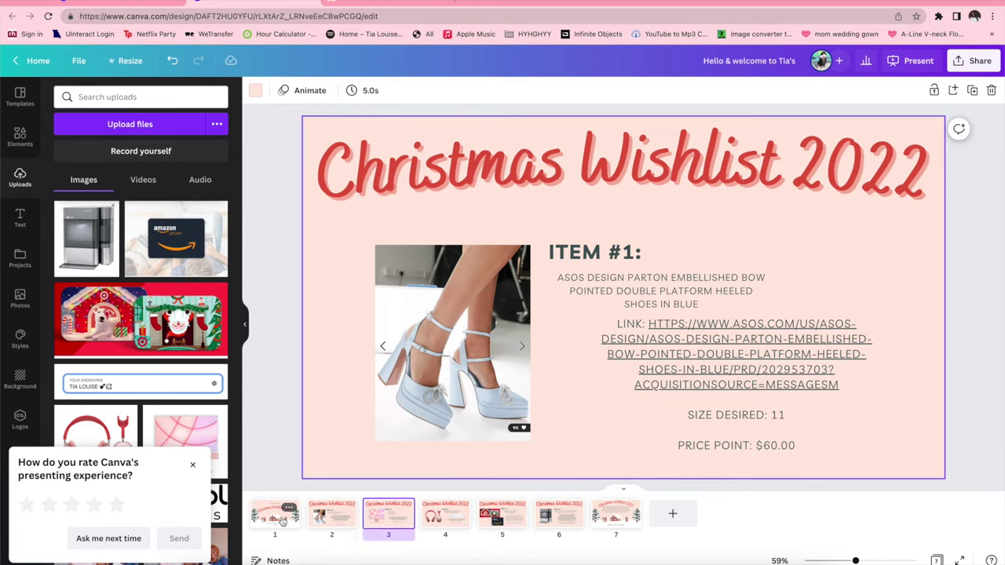
pyautogui.press('Right')
pyautogui.press('Right')
pyautogui.press('Right')
pyautogui.press('Right')
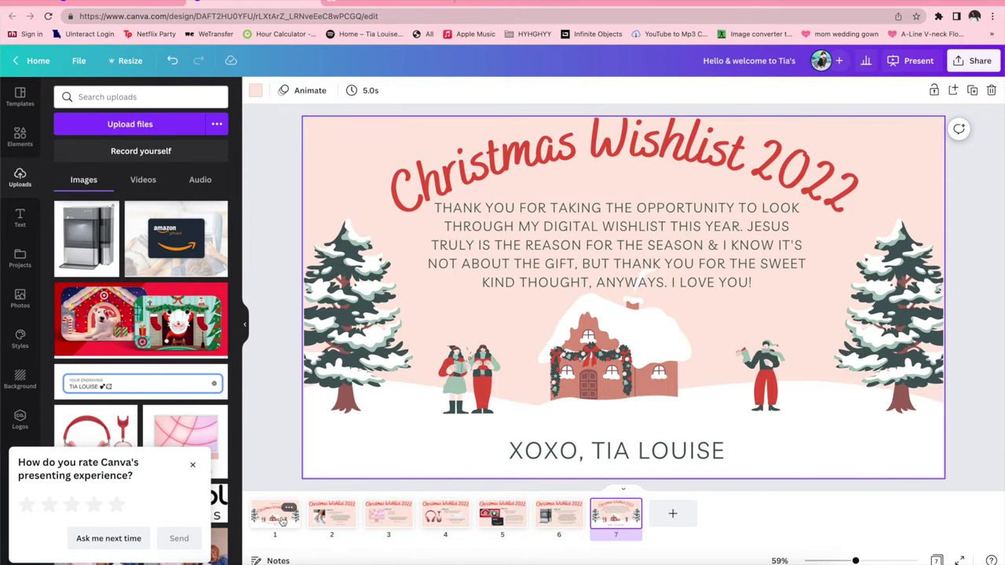
# - Download all seven pages as a PDF Standard file
pyautogui.click(975, 60)
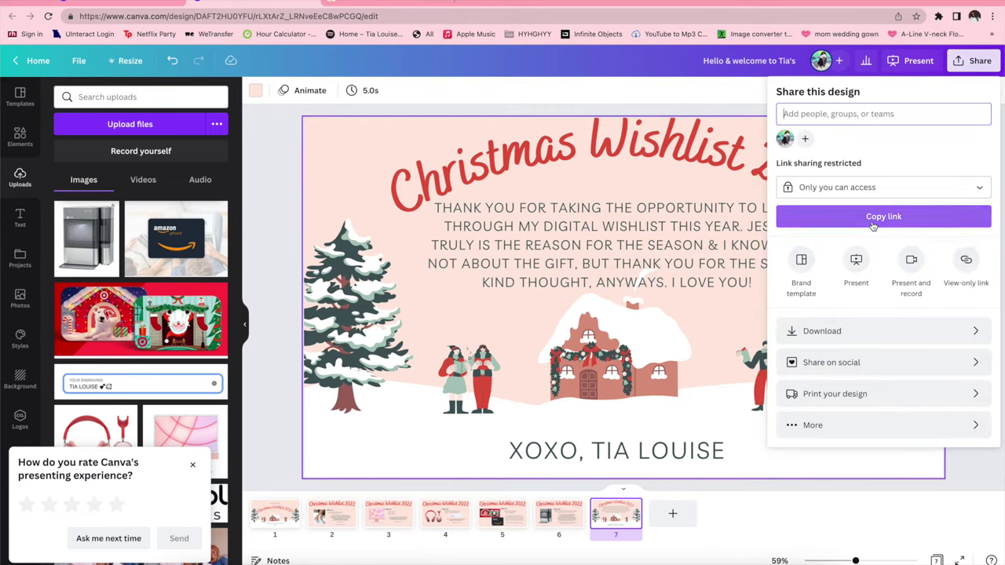
pyautogui.click(849, 341)
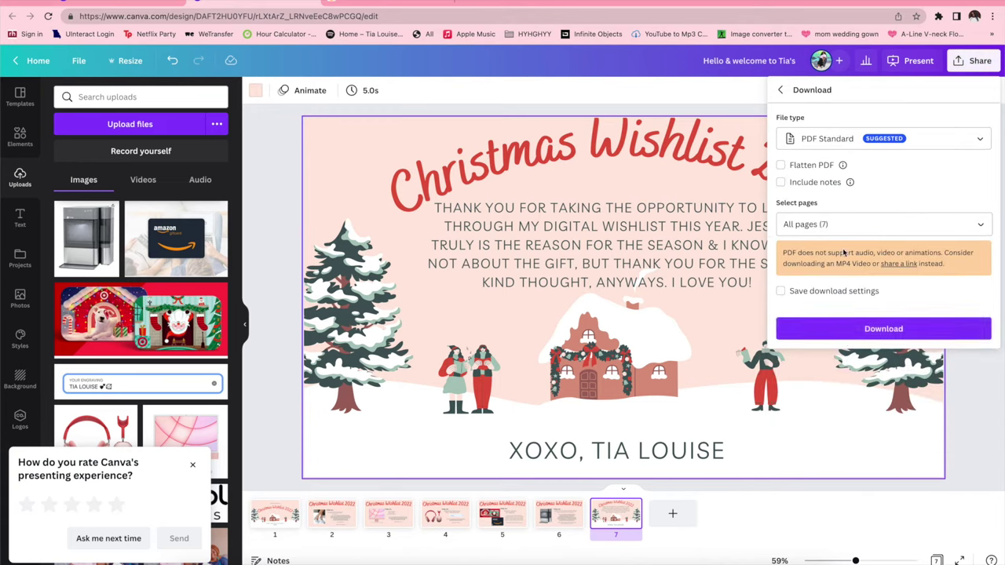
pyautogui.click(864, 336)
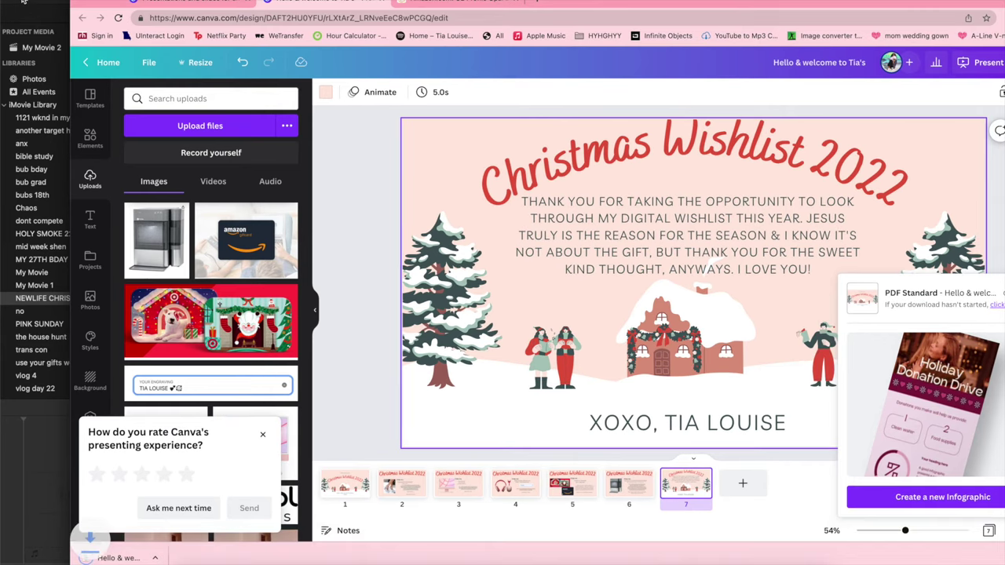
# - Close the iMovie and Canon pictures windows, hide Canva and Messages, and open the wishlist PDF
pyautogui.click(17, 6)
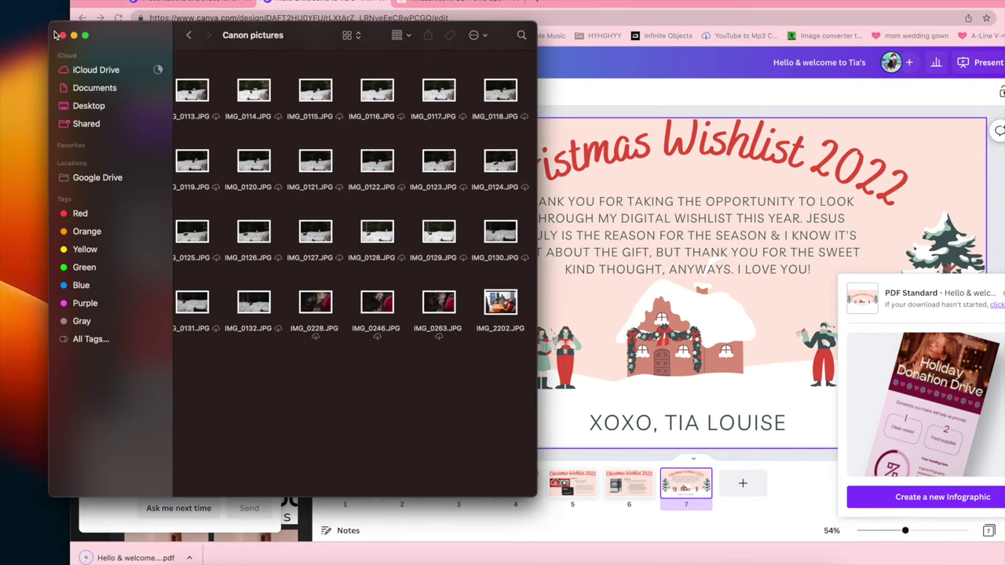
pyautogui.click(61, 35)
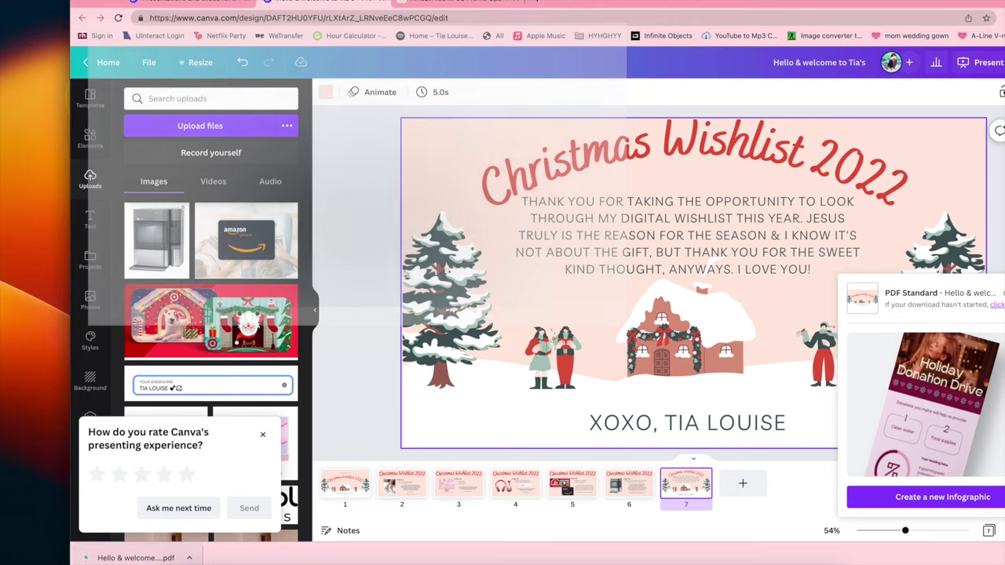
pyautogui.click(96, 2)
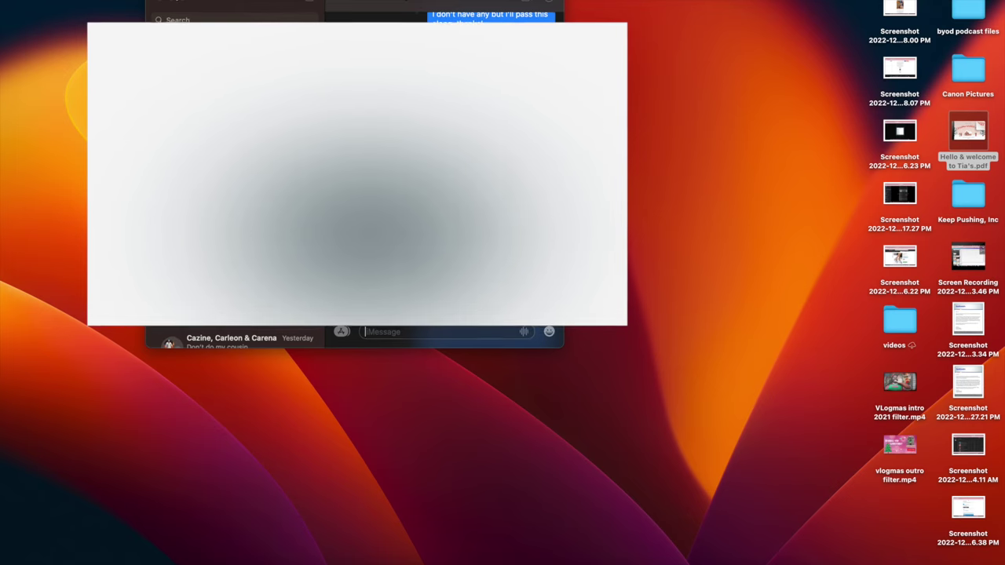
pyautogui.press('super+w')
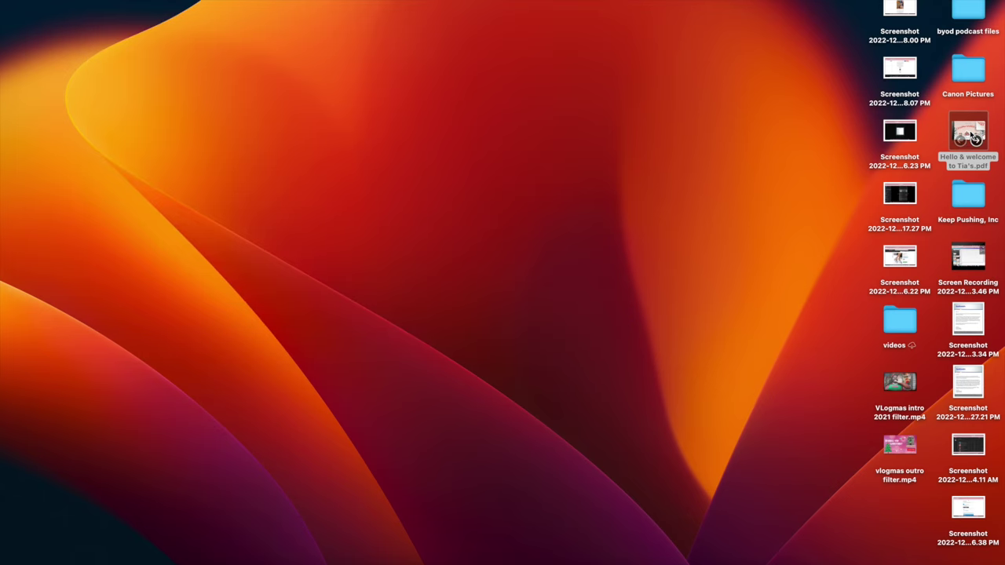
pyautogui.doubleClick(972, 137)
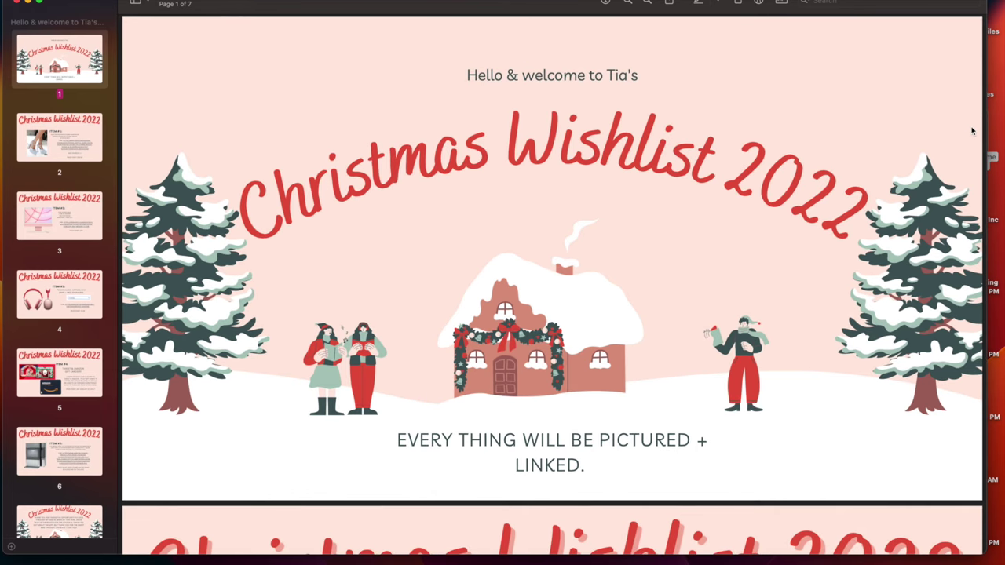
# - Scroll down through the seven-page wishlist PDF to the final XOXO thank-you page
pyautogui.scroll(-5, 971, 131)
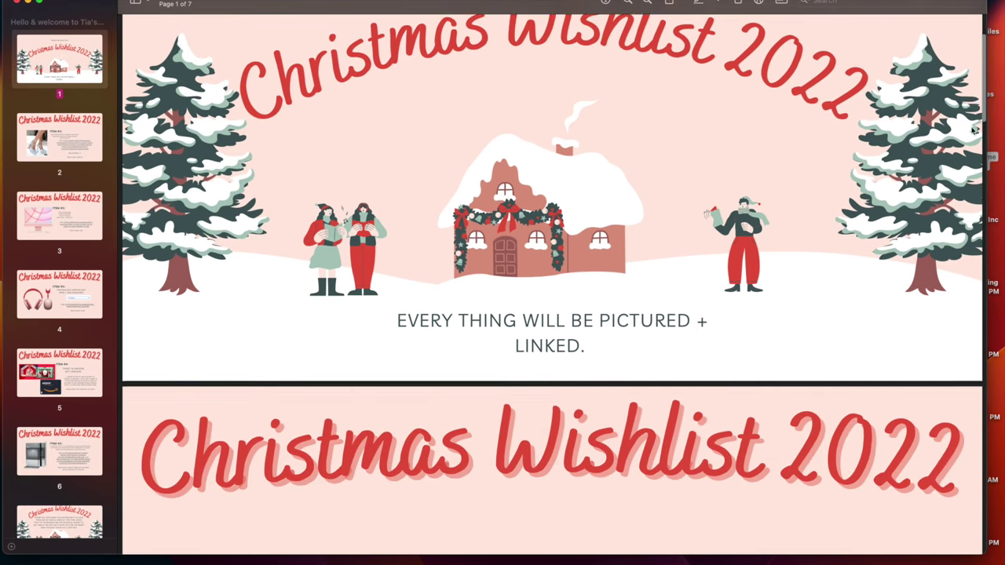
pyautogui.scroll(-10, 972, 131)
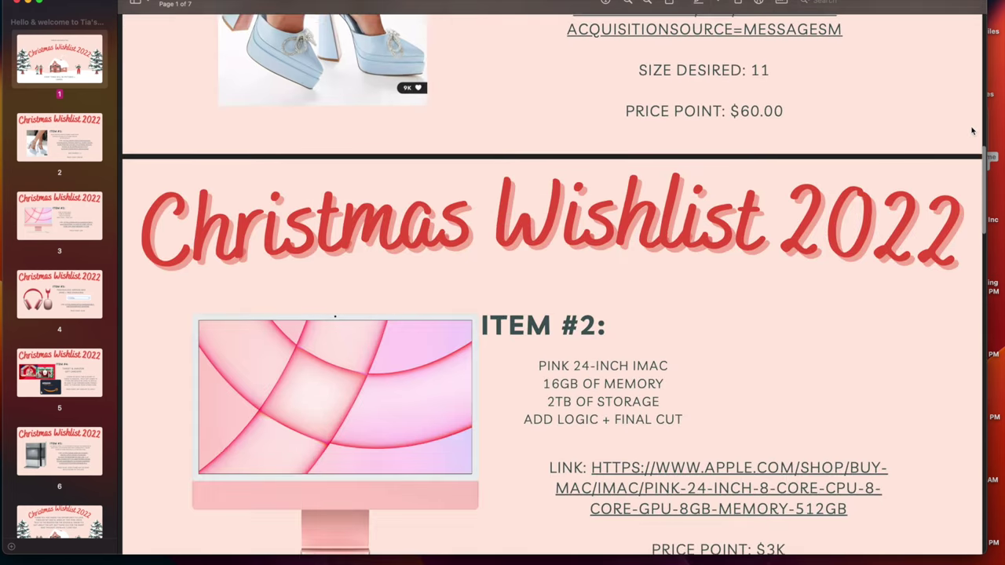
pyautogui.scroll(-10, 972, 131)
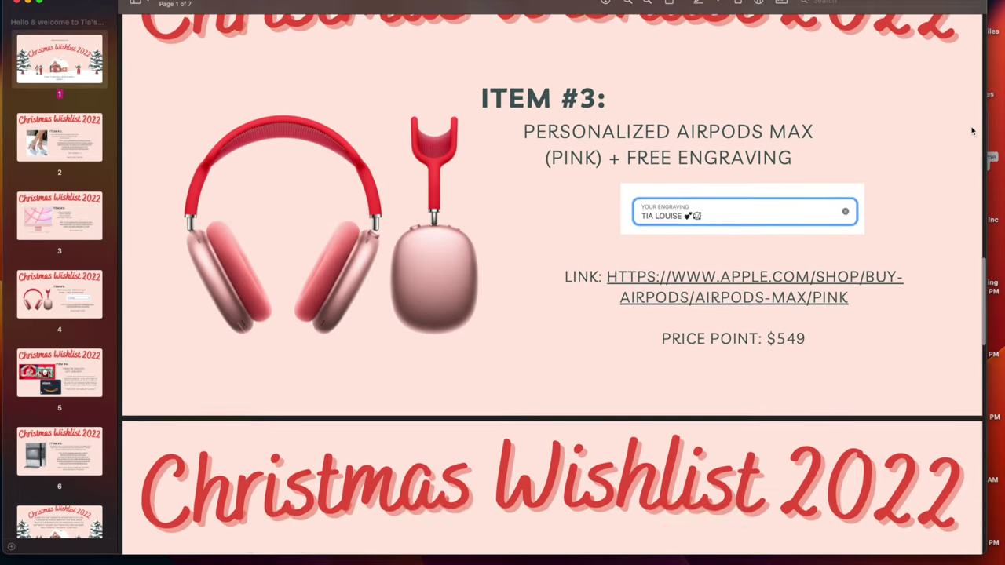
pyautogui.scroll(-10, 972, 131)
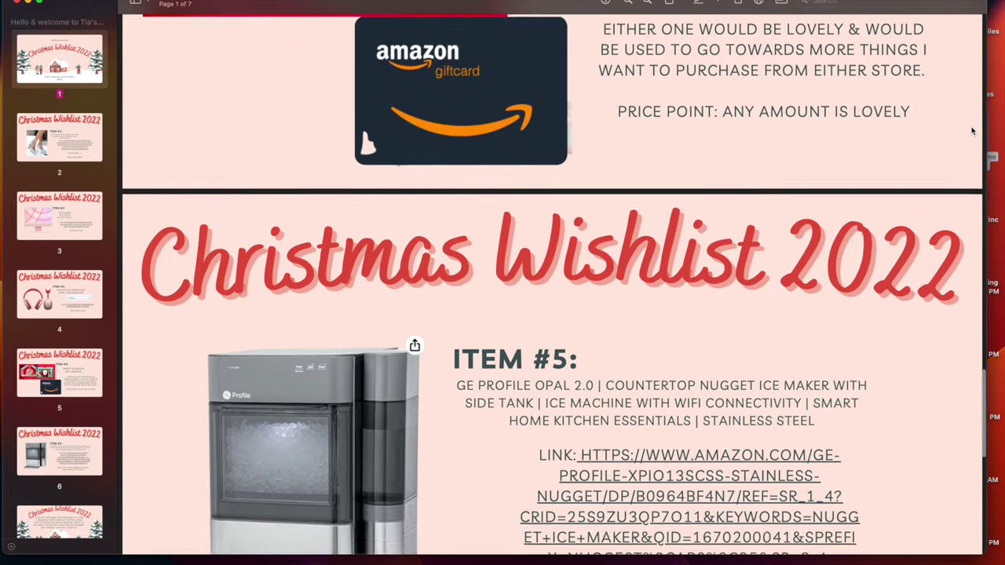
pyautogui.scroll(-6, 972, 131)
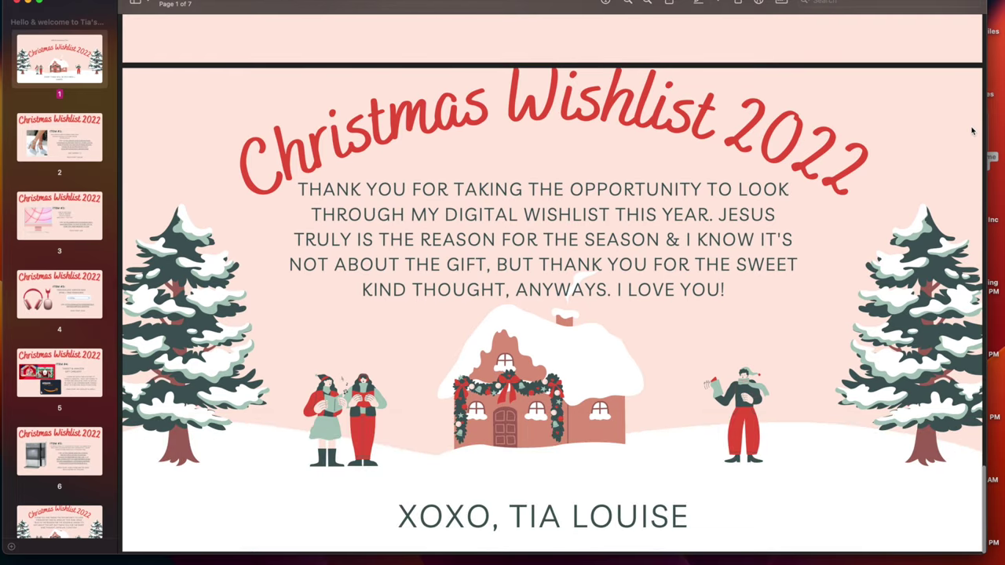